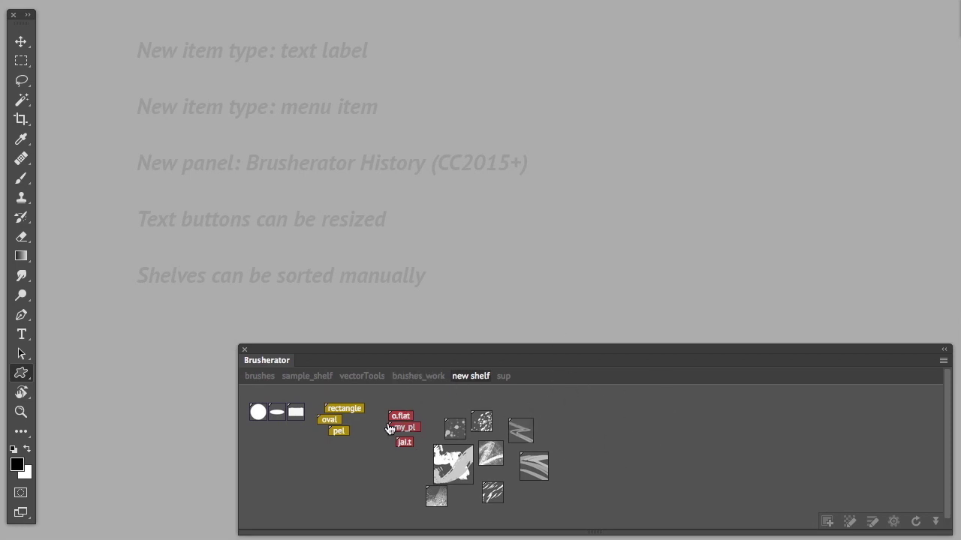
- Look through the Brusherator shelves, including brushes, vectorTools, brushes_work, new shelf and sup
left_click(422, 379)
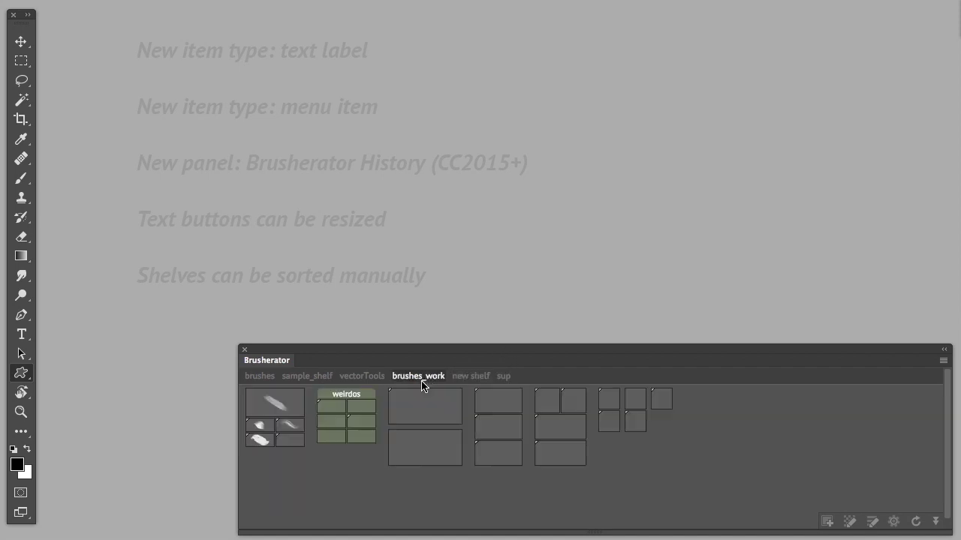
left_click(358, 380)
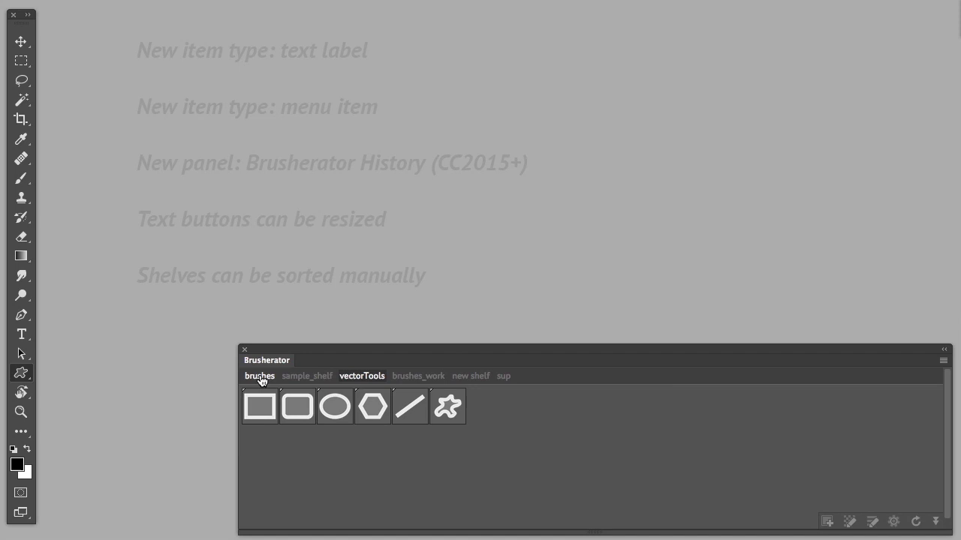
left_click(315, 379)
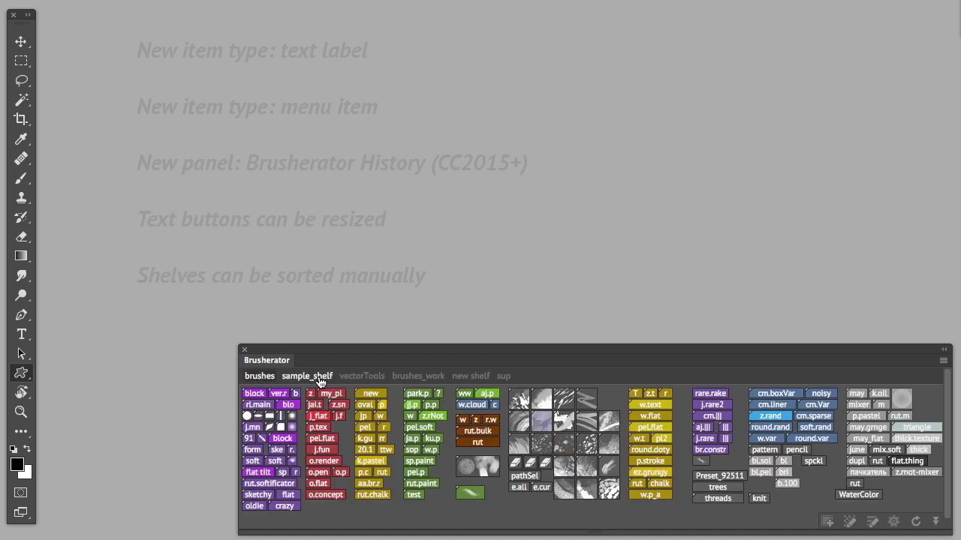
left_click(364, 378)
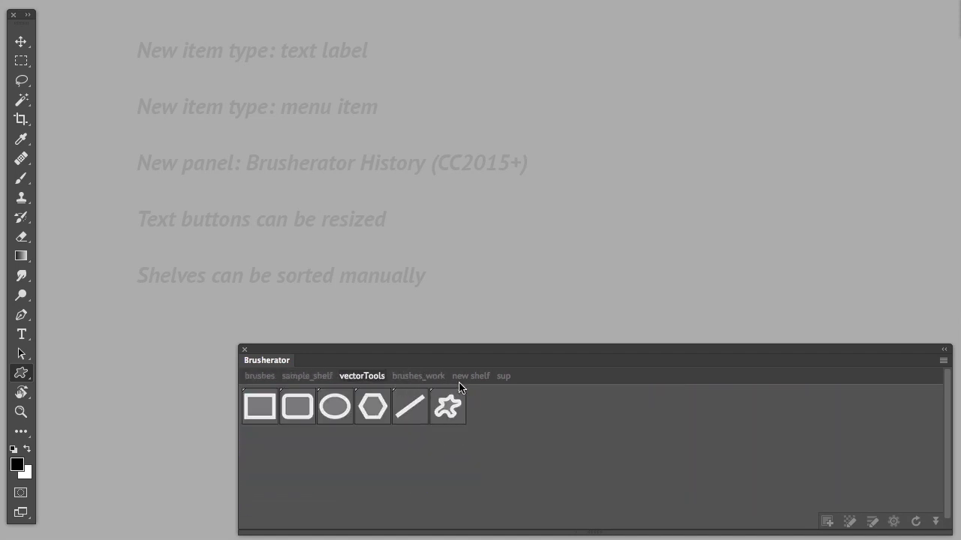
left_click(440, 378)
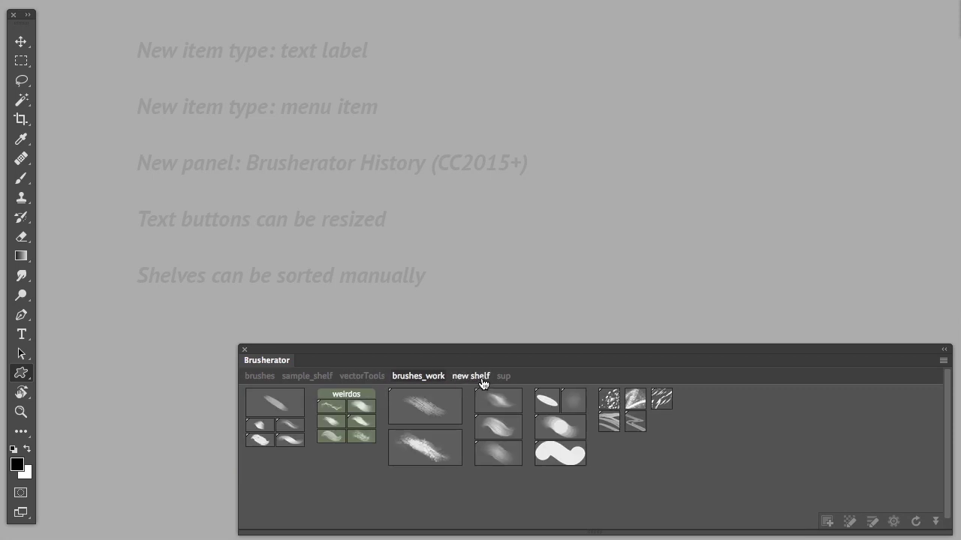
left_click(483, 377)
left_click(507, 378)
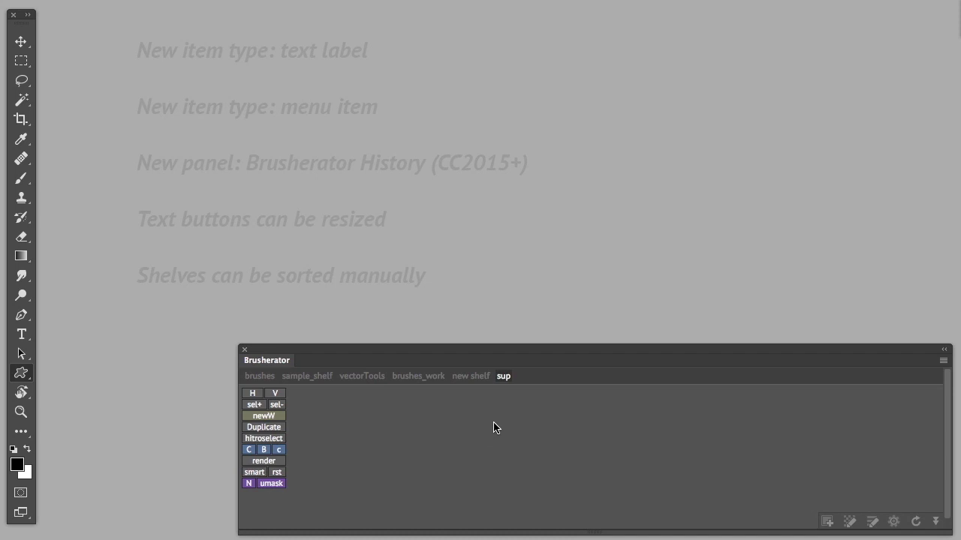
key("super+F5")
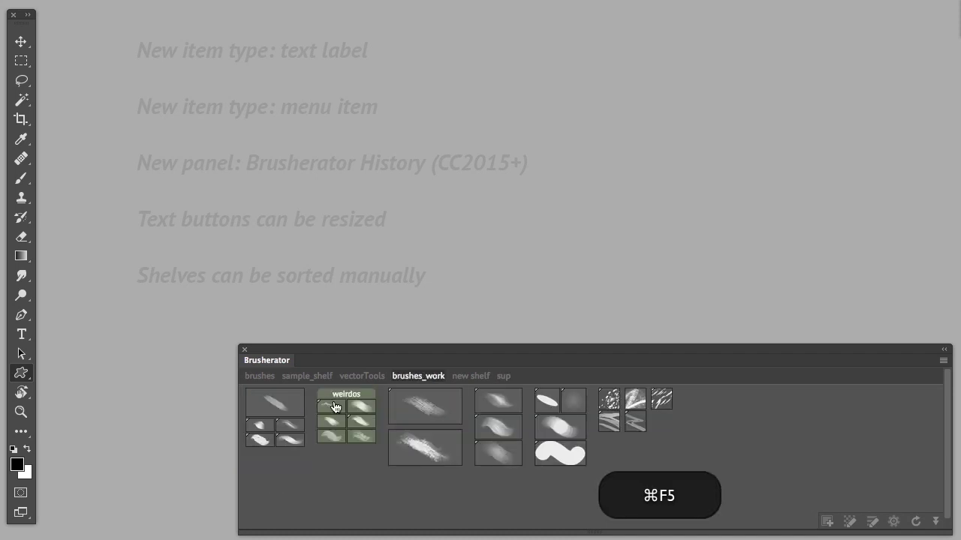
key("super+F6")
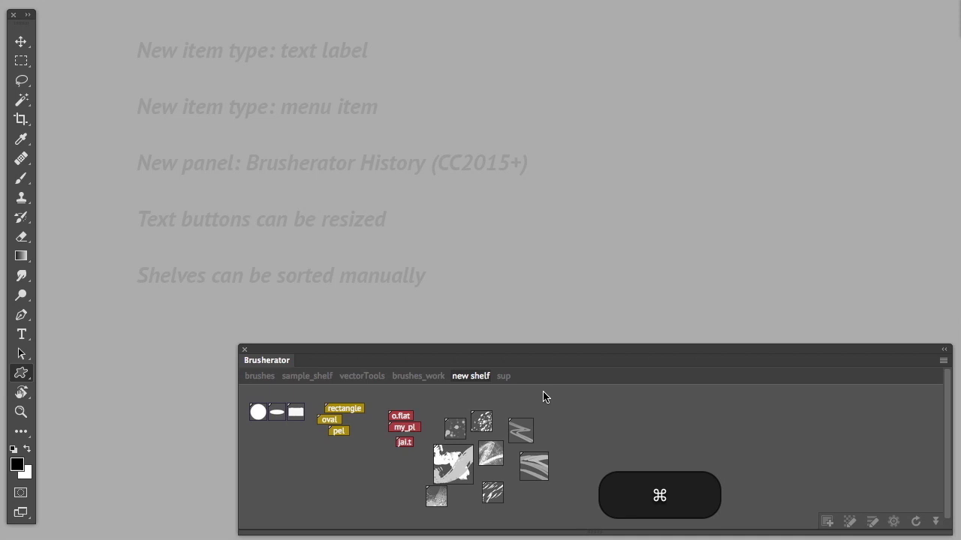
left_click(259, 378)
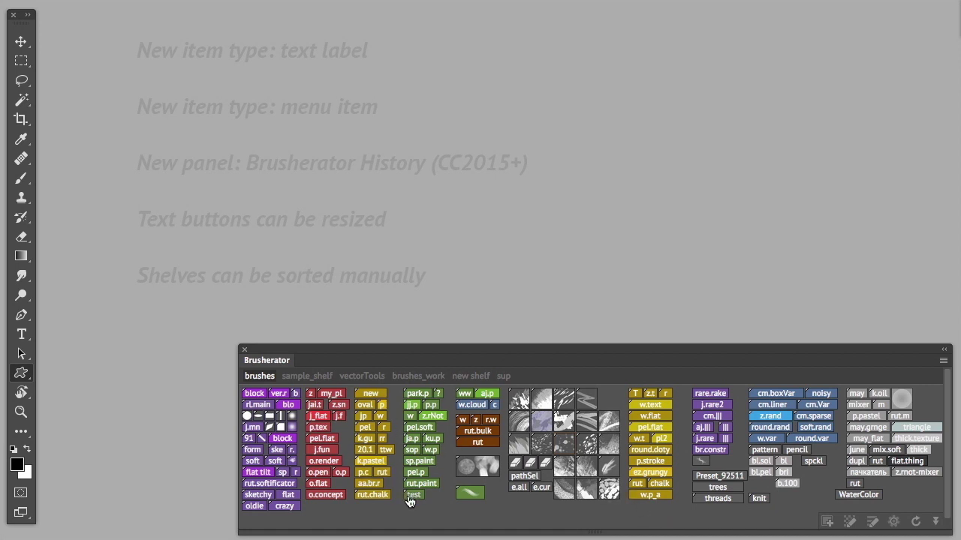
- Add a red text label named "flats" above the red brush buttons on the new shelf
left_click(471, 376)
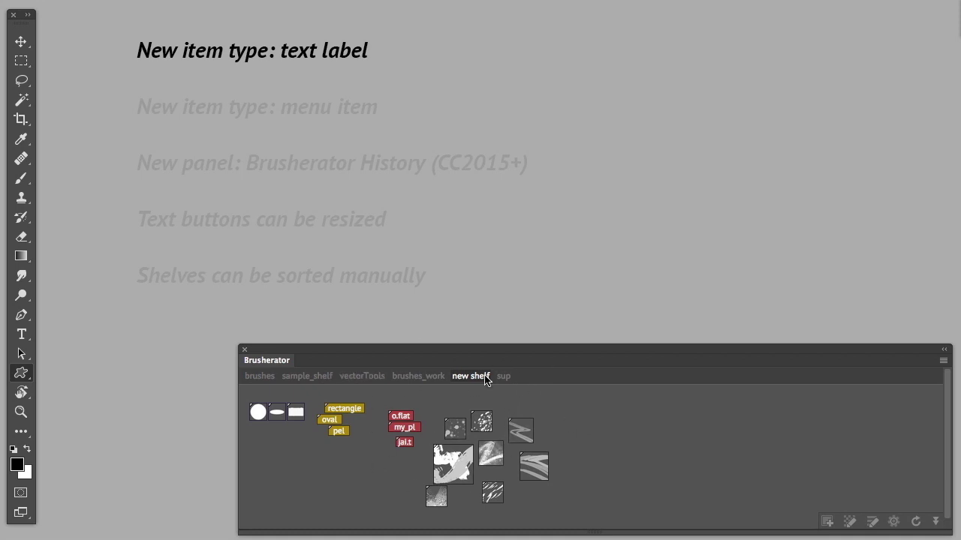
left_click(393, 396, "ctrl")
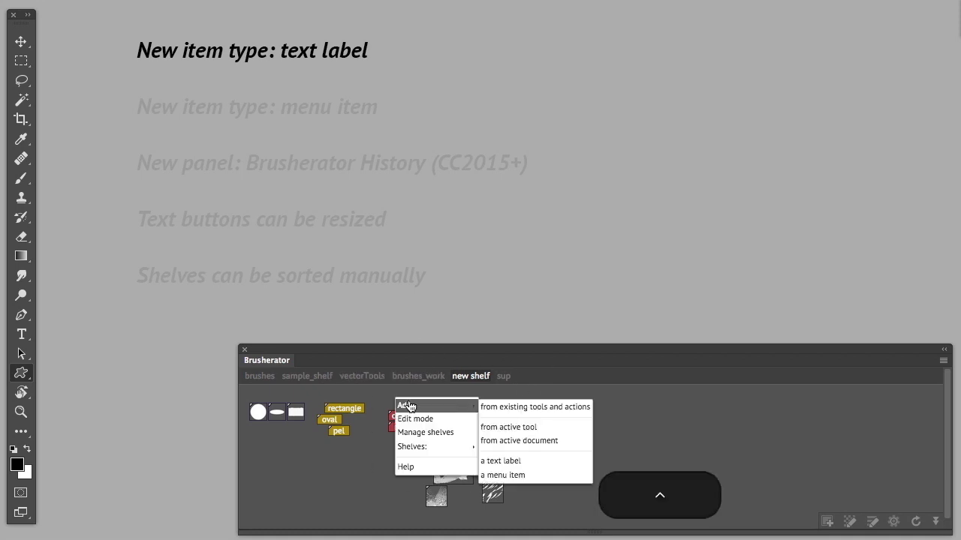
left_click(560, 461)
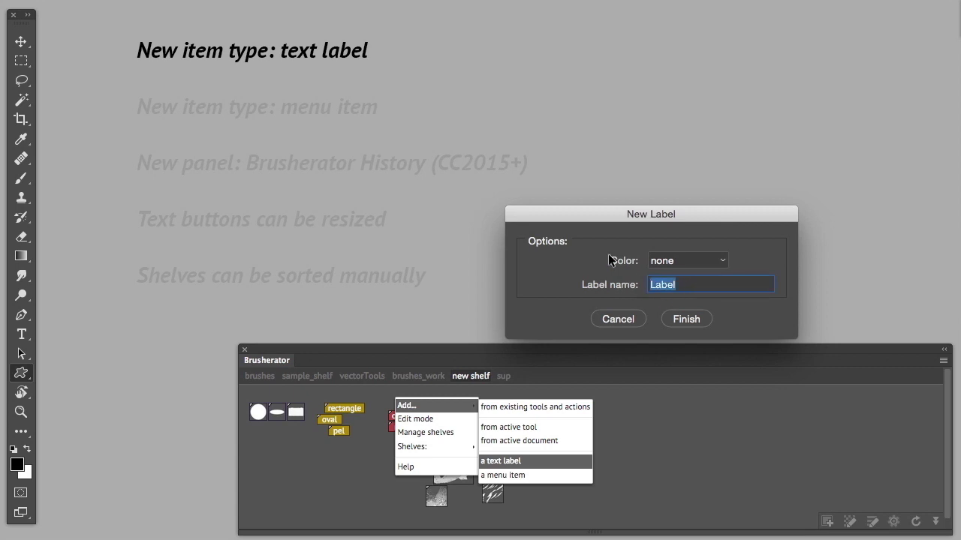
left_click(707, 280)
left_click_drag(626, 276, 595, 289)
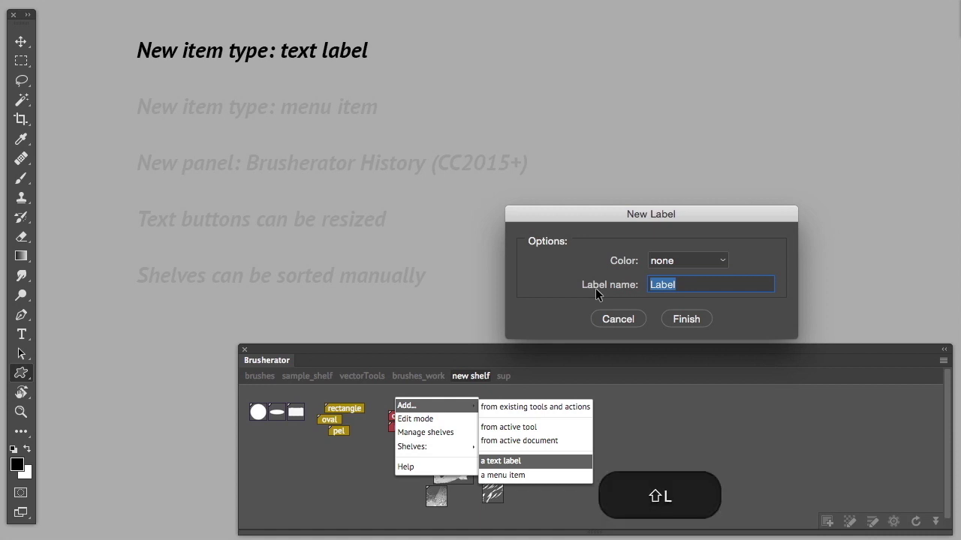
type("olat")
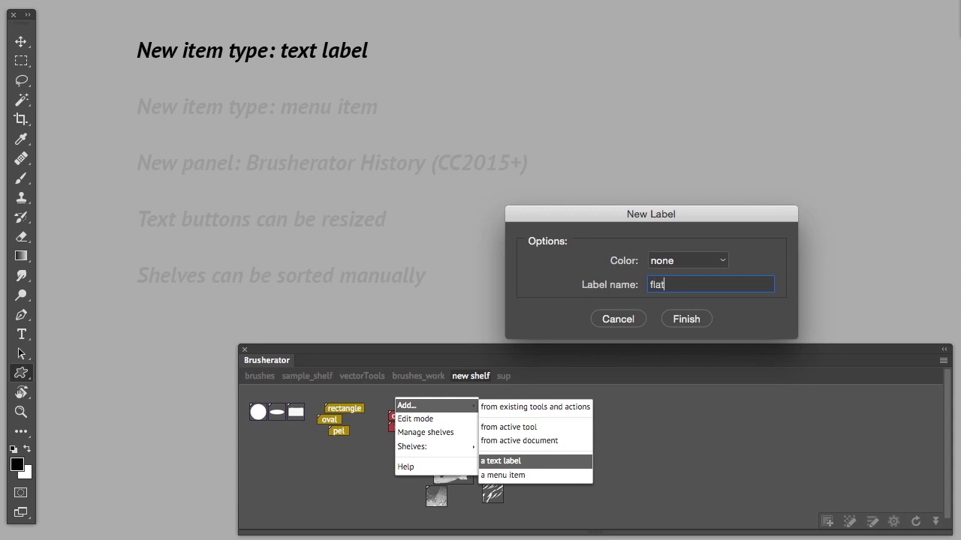
left_click(683, 262)
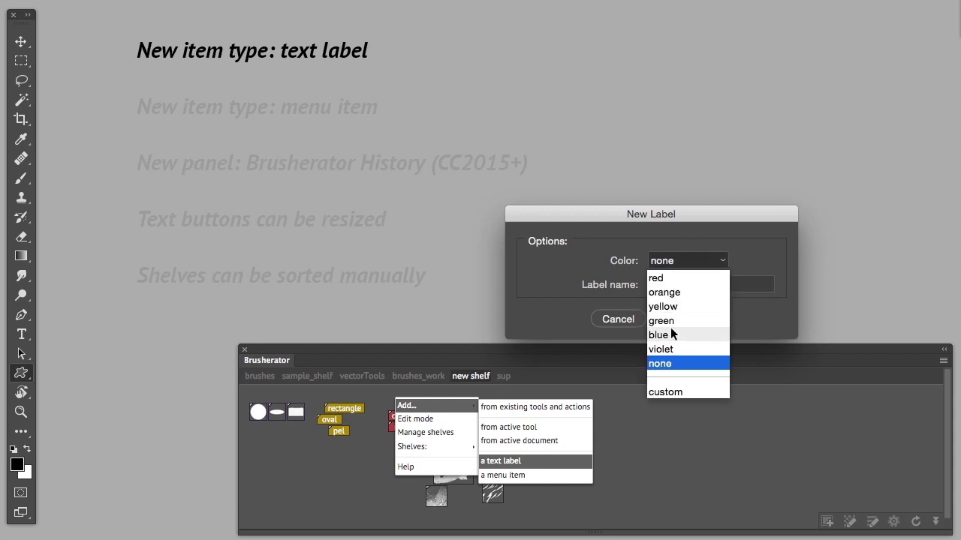
left_click(680, 275)
left_click(686, 318)
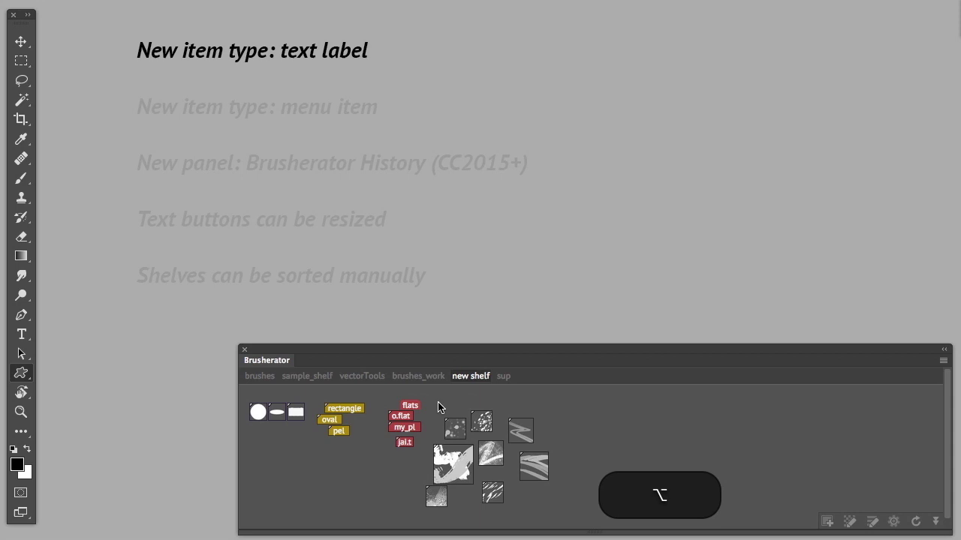
- Add a text label named "chalks" with no color and move it above the yellow rectangle button
left_click(371, 401, "ctrl")
mouse_move(396, 406)
left_click(480, 461)
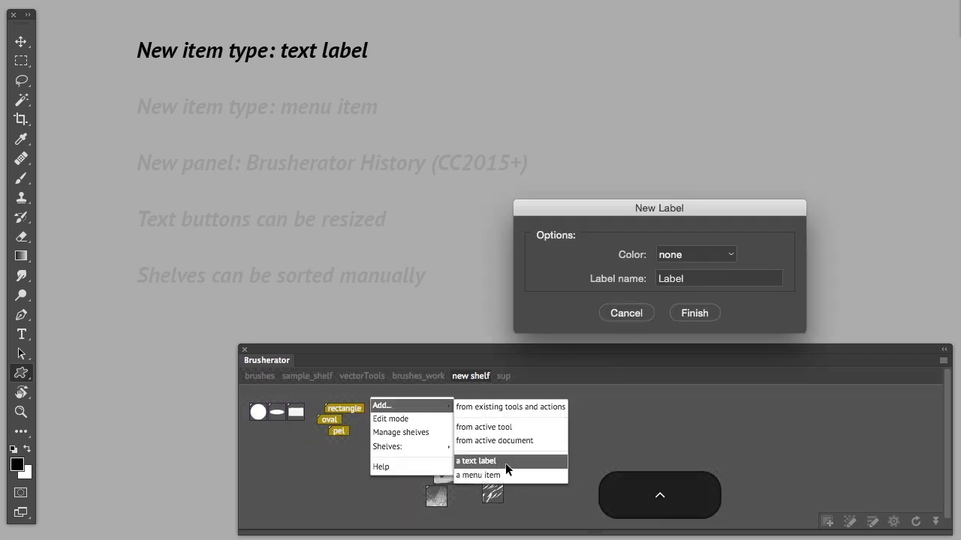
double_click(675, 276)
type("chalks")
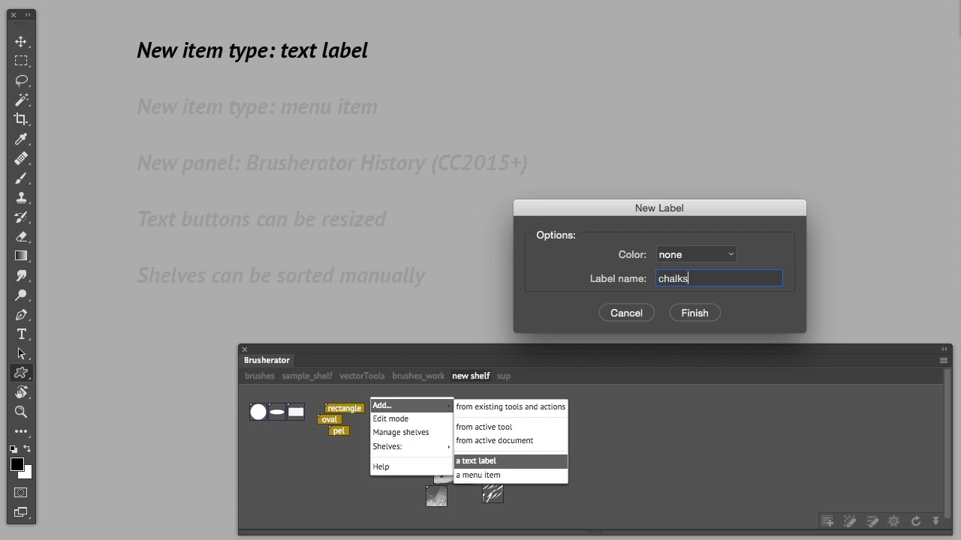
left_click(692, 314)
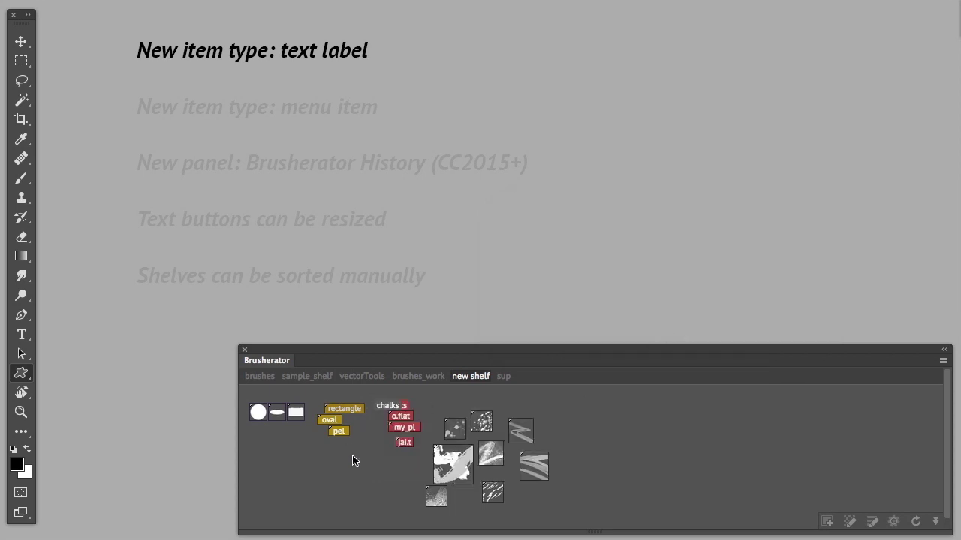
key("alt")
left_click_drag(342, 394, 331, 394)
key("alt")
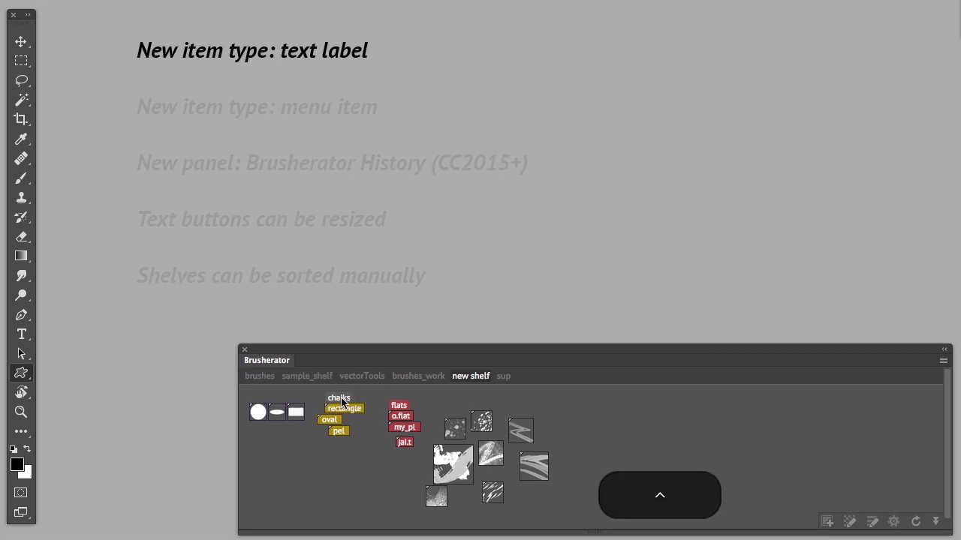
- Edit the chalks label to set its color to yellow
left_click(344, 399, "ctrl")
left_click(408, 409)
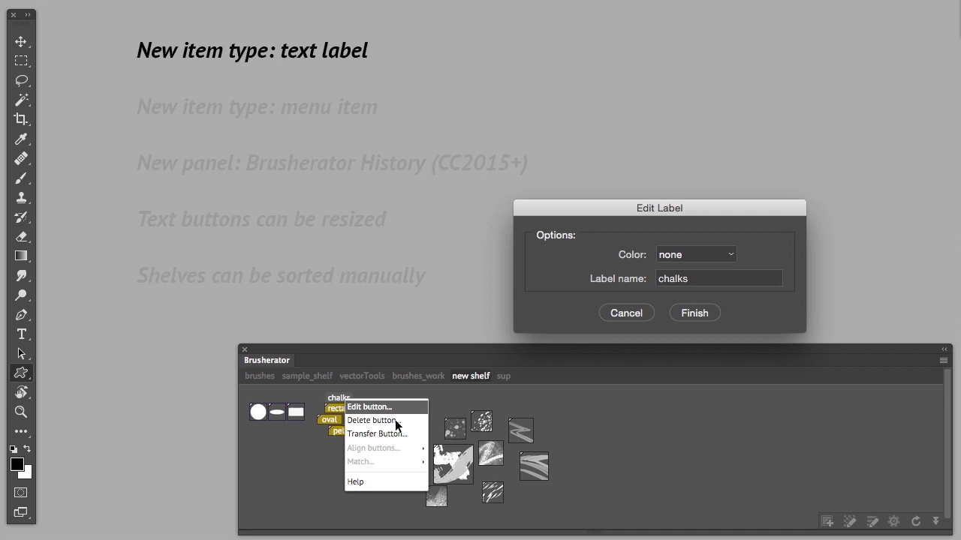
left_click(701, 255)
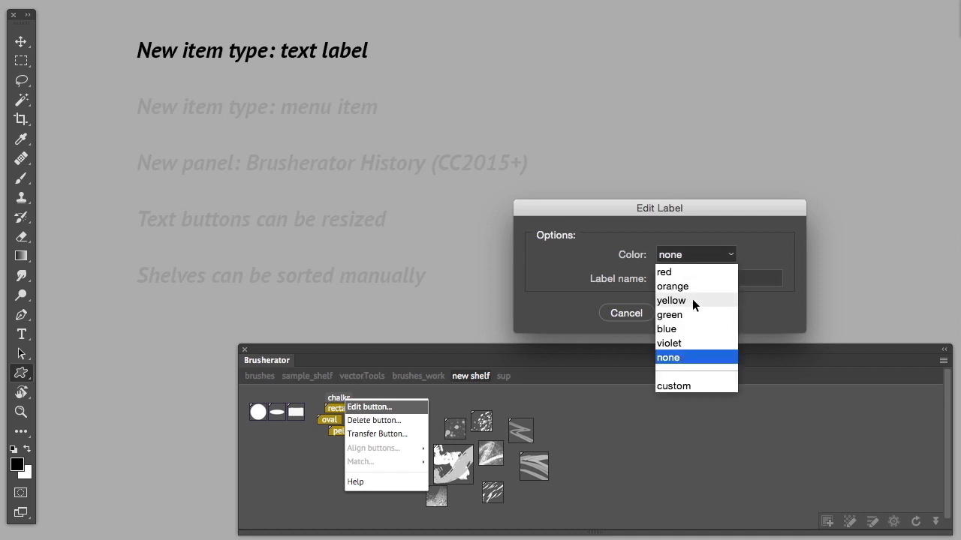
left_click(692, 300)
left_click(691, 313)
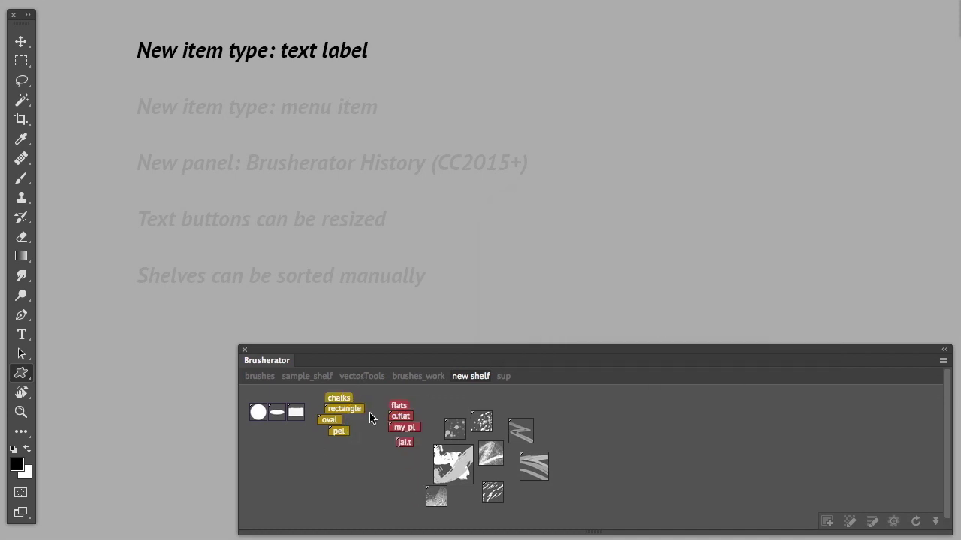
- Add a text label named "simple" with no color and place it above the three white shape brushes
right_click(445, 404)
mouse_move(475, 409)
left_click(577, 467)
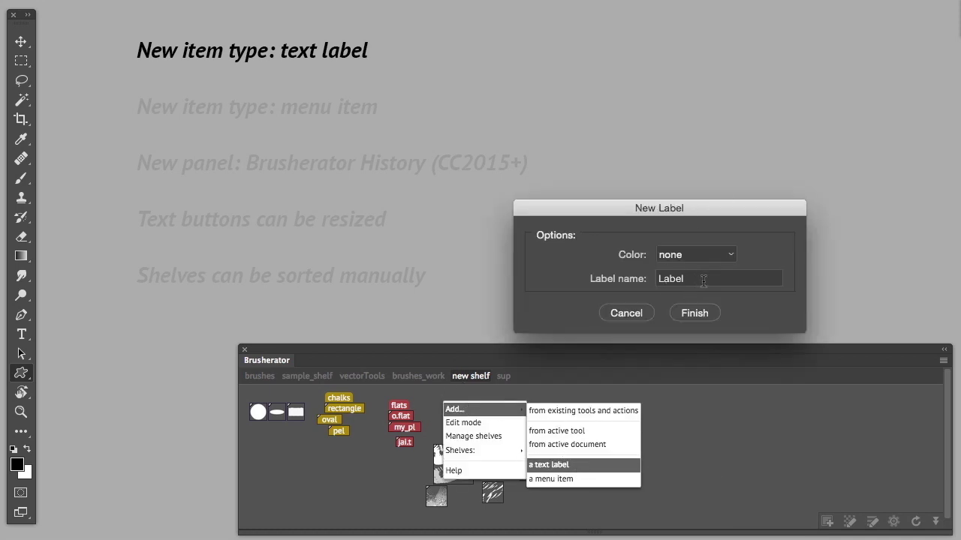
type("simple")
key("Return")
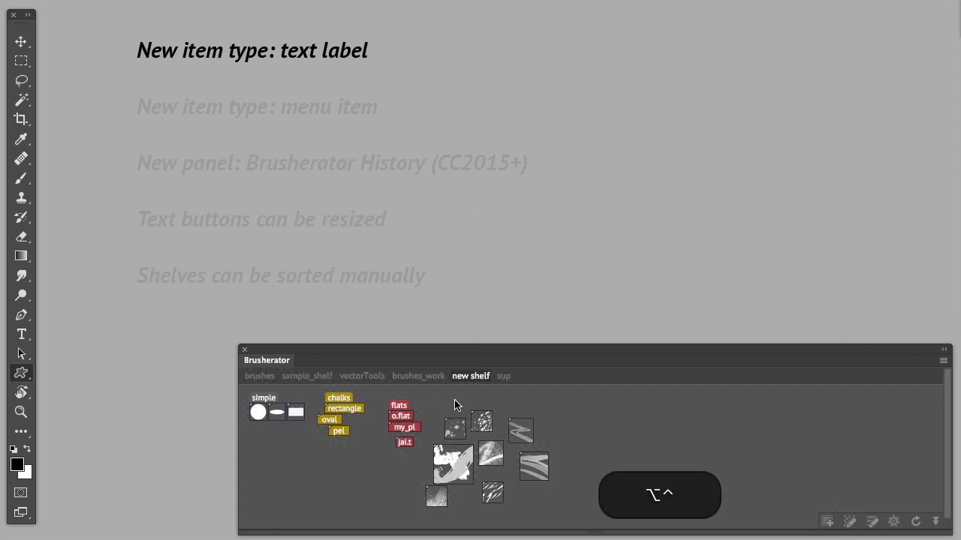
- Add a text label named "textures" with a custom dark color near the texture brush thumbnails
left_click(457, 405, "ctrl")
left_click(577, 466)
type("texture brushes")
key("BackSpace")
key("BackSpace")
key("BackSpace")
key("BackSpace")
key("BackSpace")
key("BackSpace")
key("BackSpace")
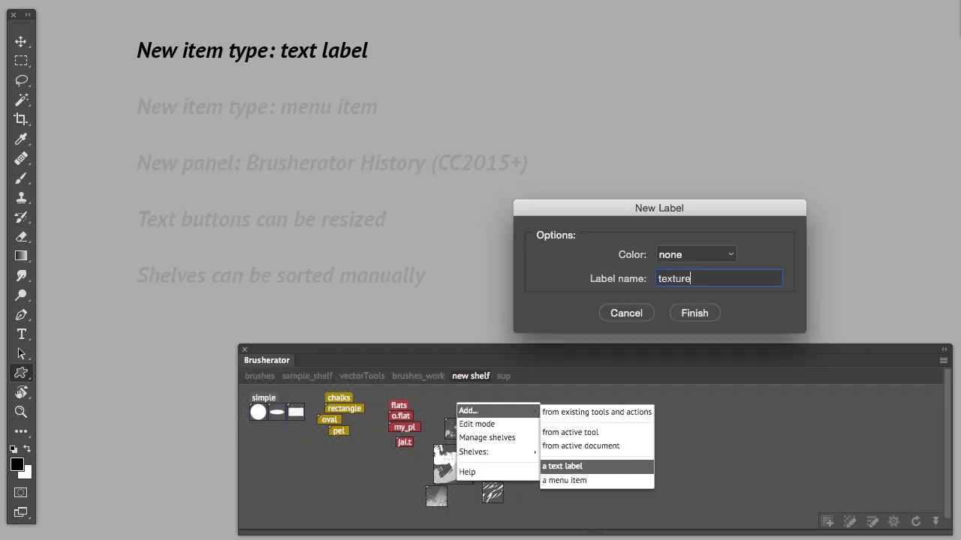
left_click(696, 254)
left_click(690, 386)
left_click_drag(415, 304, 437, 315)
left_click(635, 227)
key("Return")
key("Return")
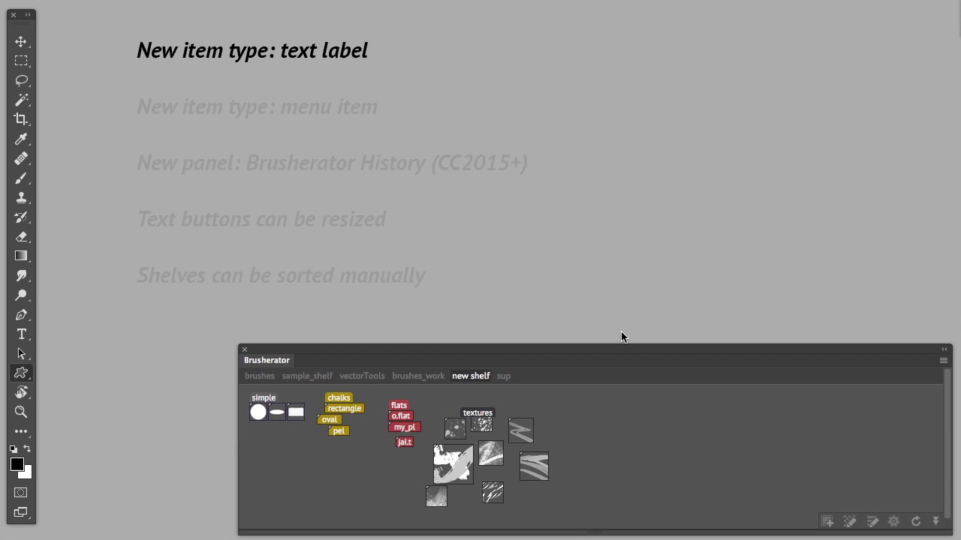
- Move the textures label up so it sits just above the texture brush thumbnails
key("alt")
left_click_drag(477, 412, 469, 404)
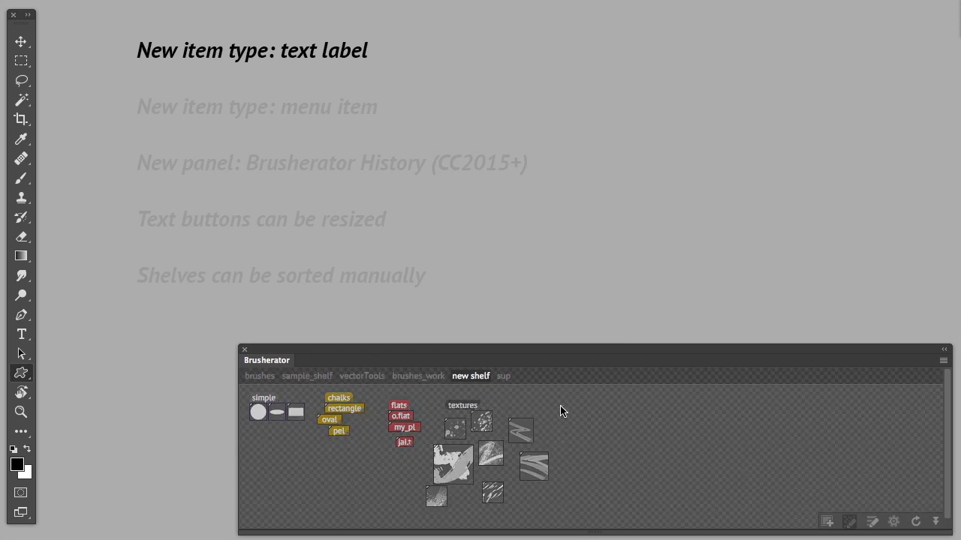
key("alt")
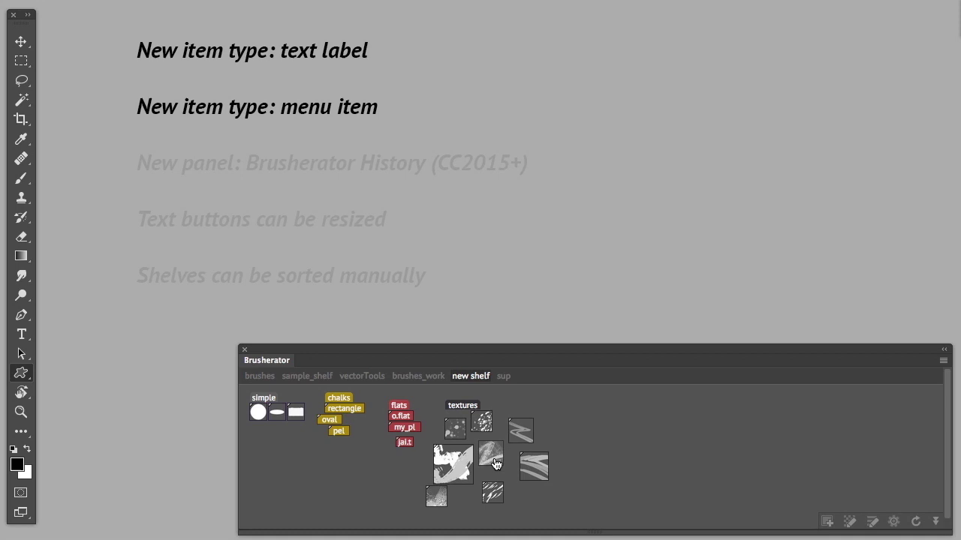
- Start a new menu item on the empty area of the shelf and browse the available menu categories
right_click(579, 412)
left_click(725, 489)
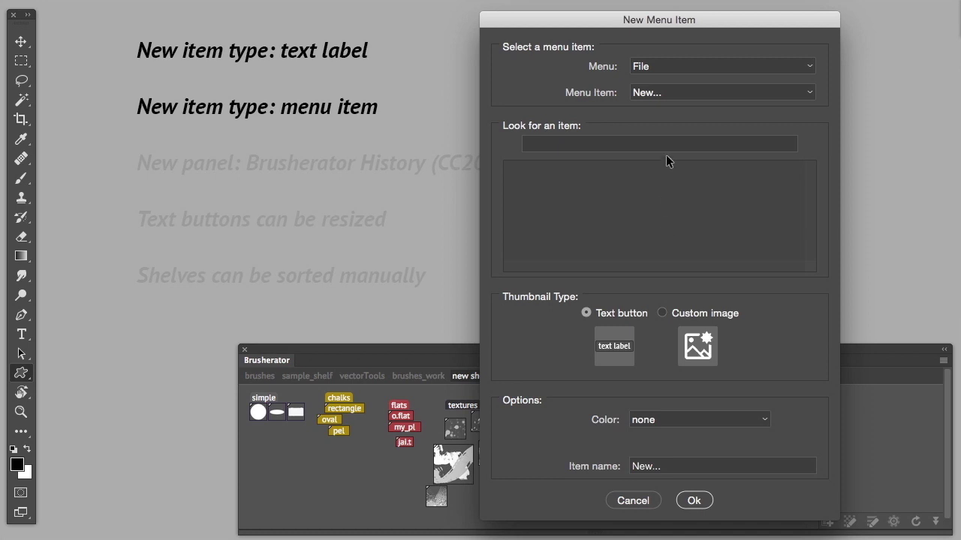
left_click(700, 67)
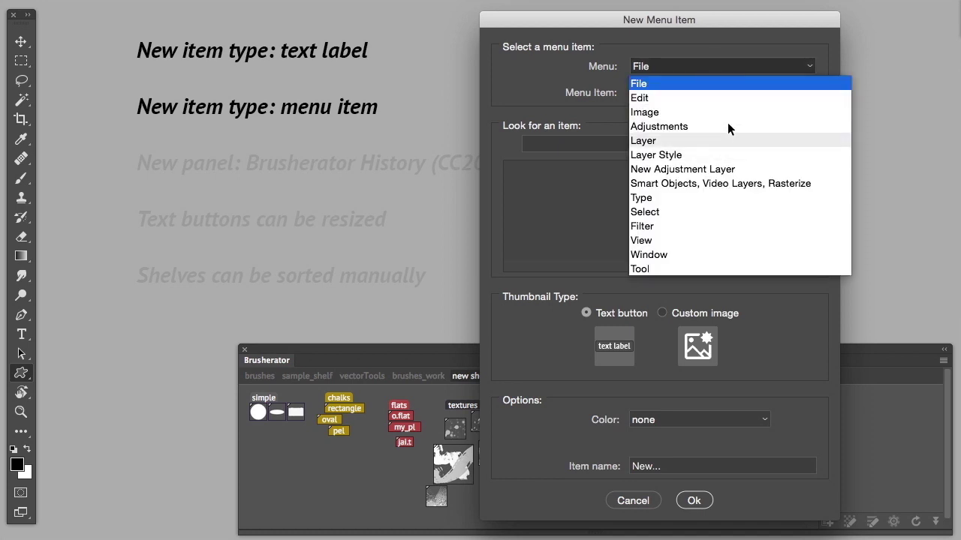
left_click(668, 269)
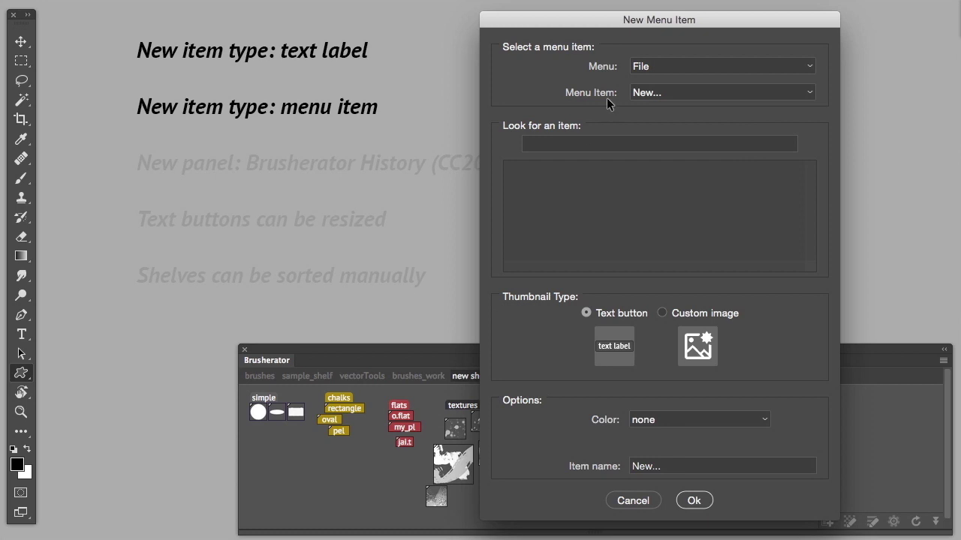
left_click(669, 73)
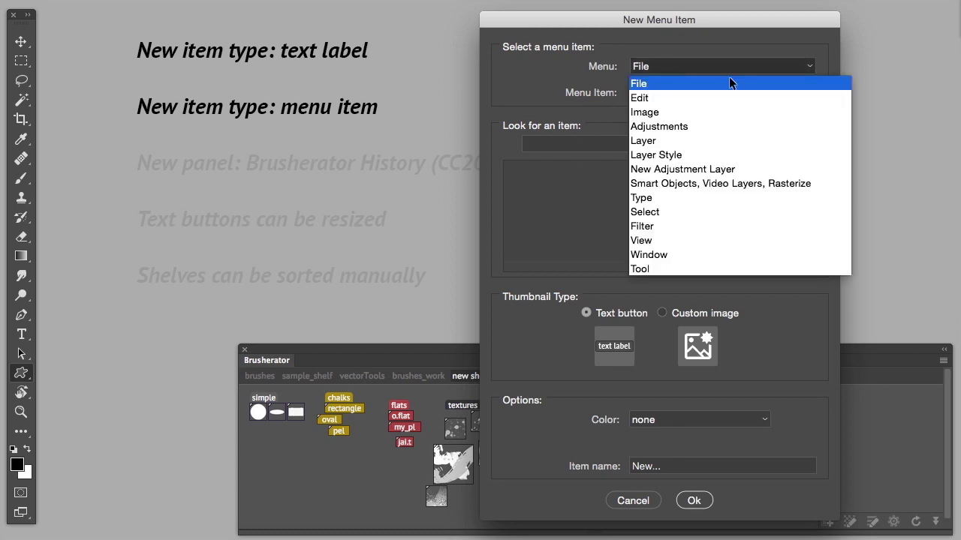
left_click(671, 70)
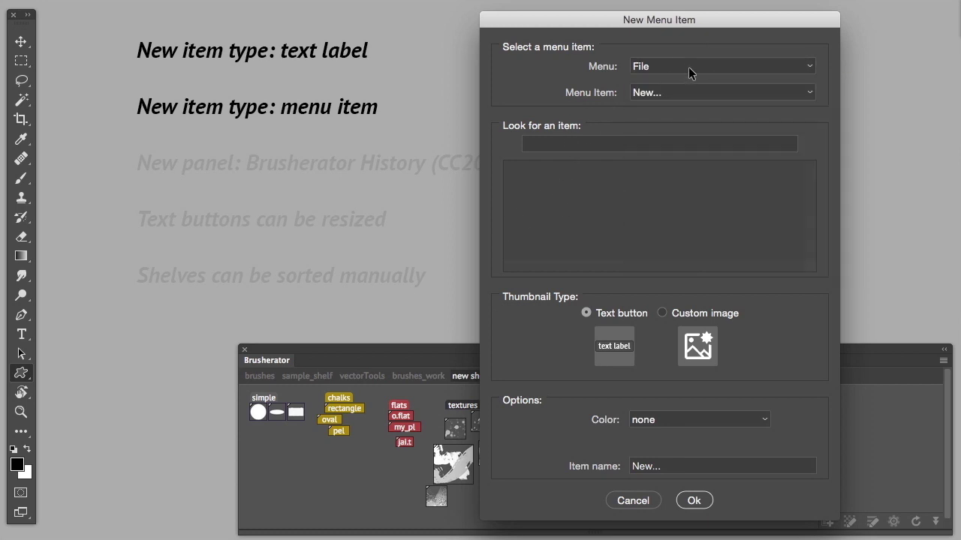
left_click(690, 72)
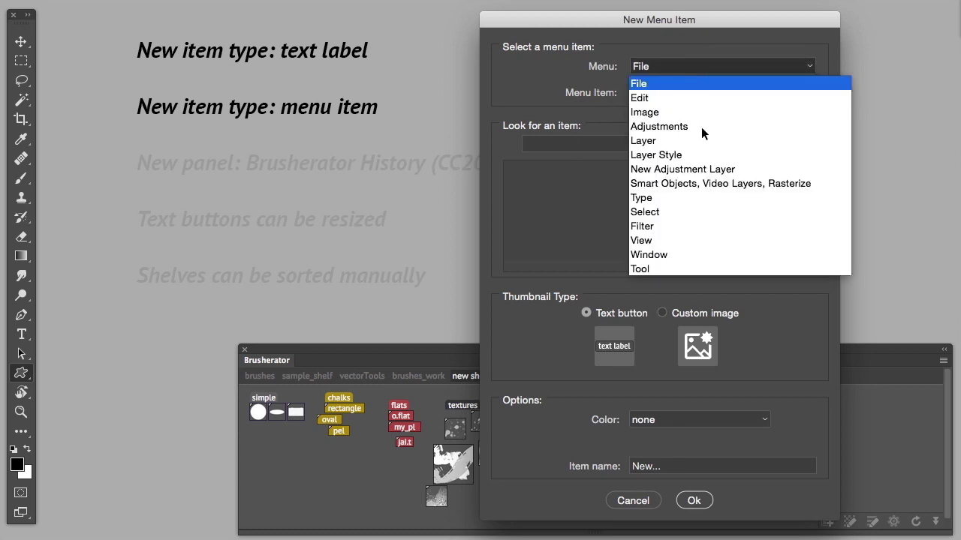
left_click(600, 72)
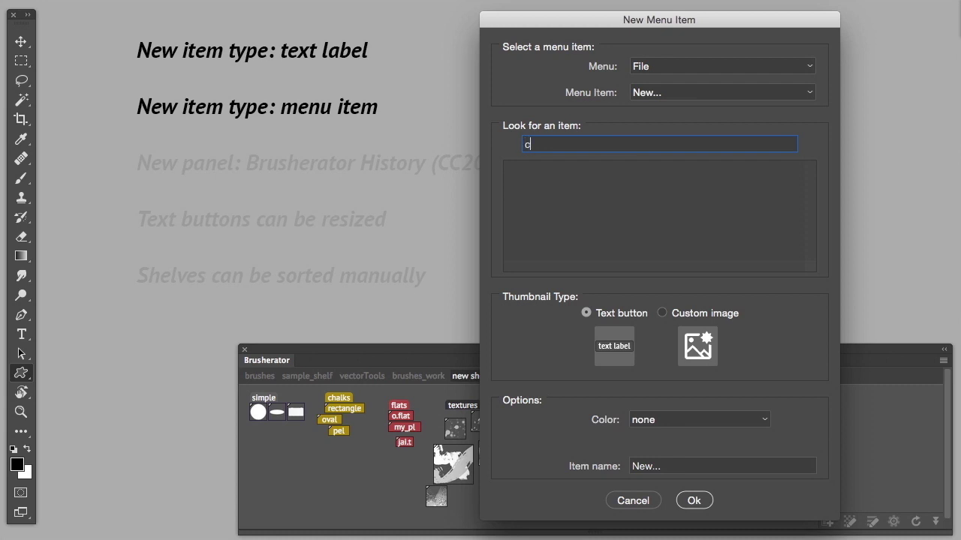
- Find the Render > Clouds filter by searching "clou" and add it as a yellow text button named "Clouds"
type("clou")
left_click(618, 183)
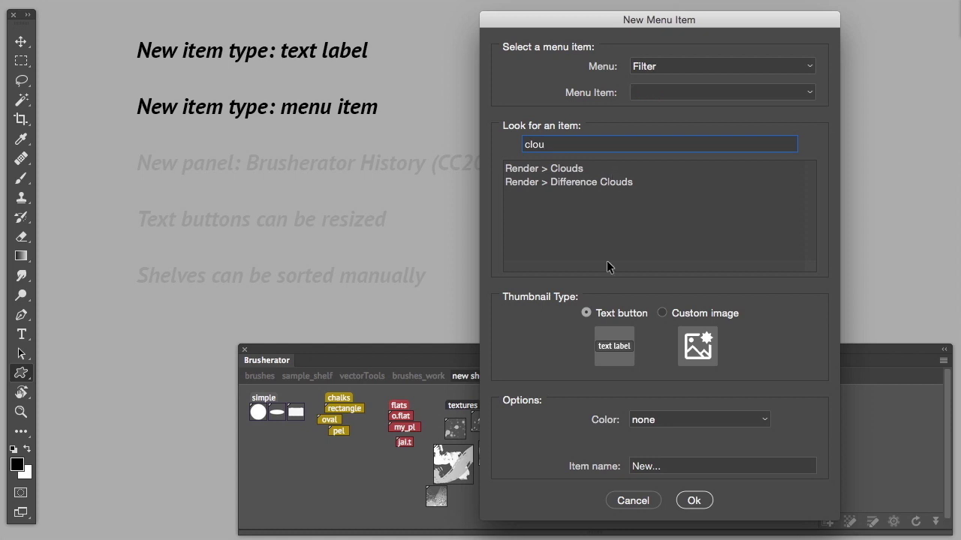
left_click(576, 171)
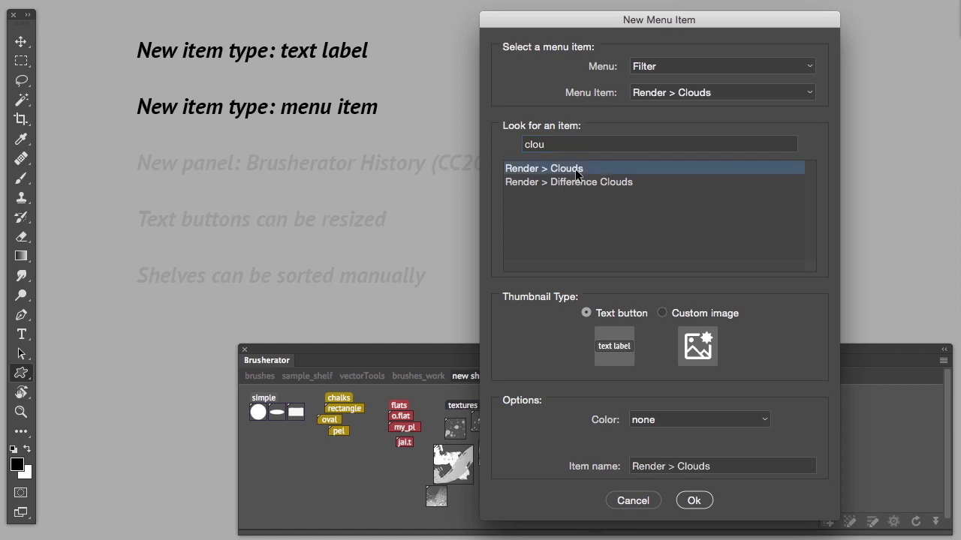
triple_click(679, 466)
type("Clouds")
left_click(693, 501)
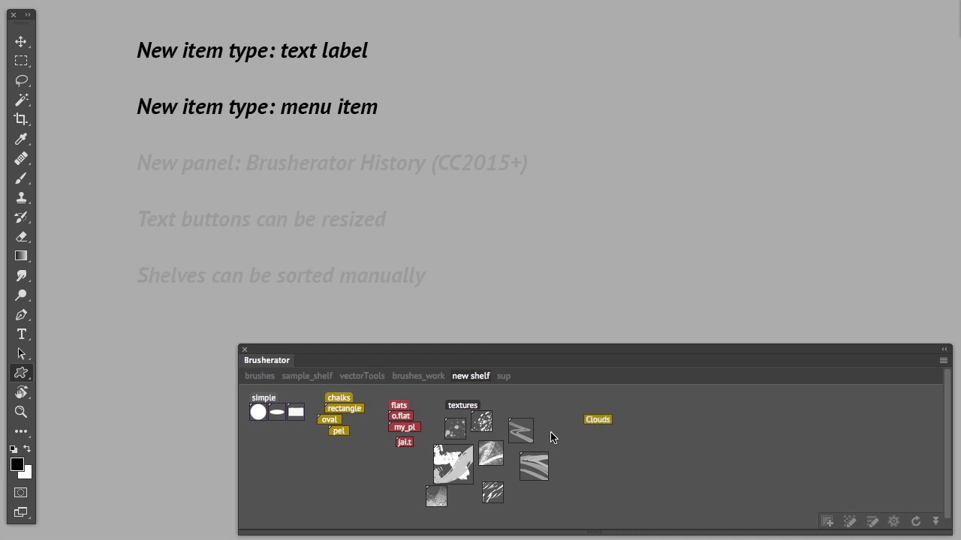
- Create a new layer and fill it with clouds using the Clouds shelf button
key("alt+shift+super+space")
key("alt+shift+super+n")
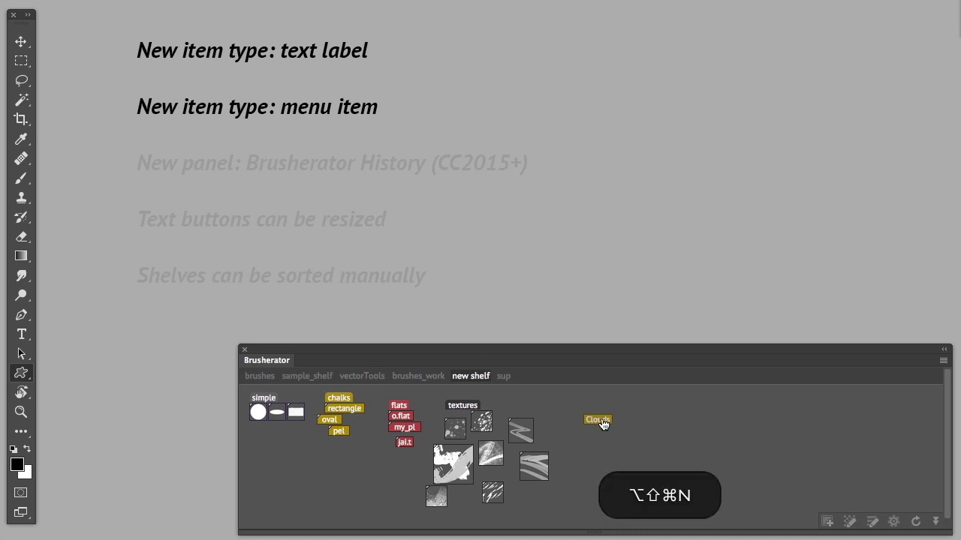
left_click(598, 419)
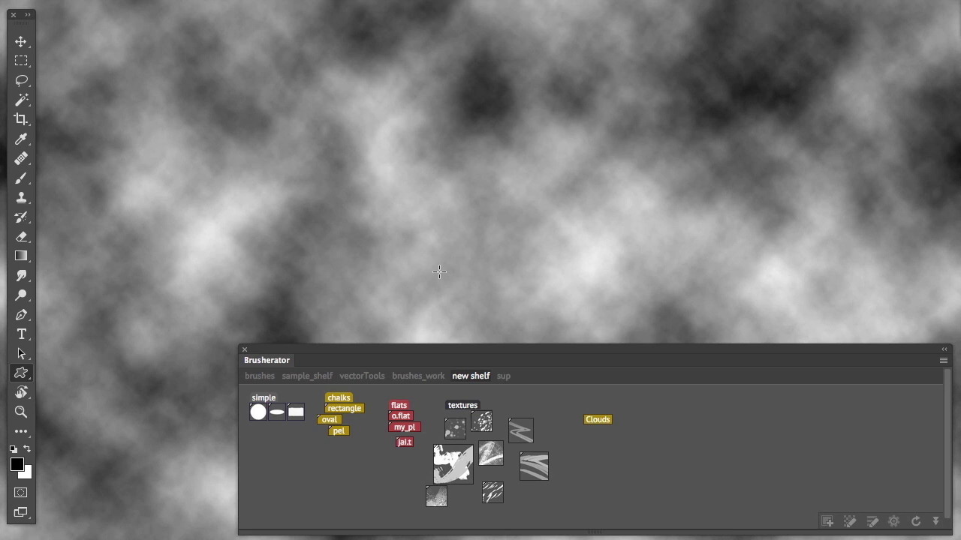
- Edit the Clouds shelf button so it runs Noise > Add Noise and is named "Add Noise"
left_click(600, 423, "alt")
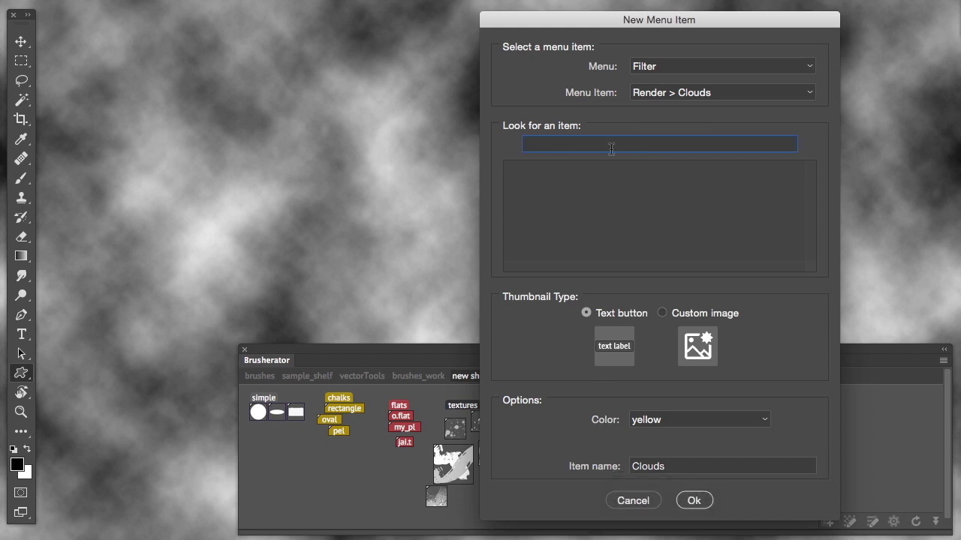
type("noi")
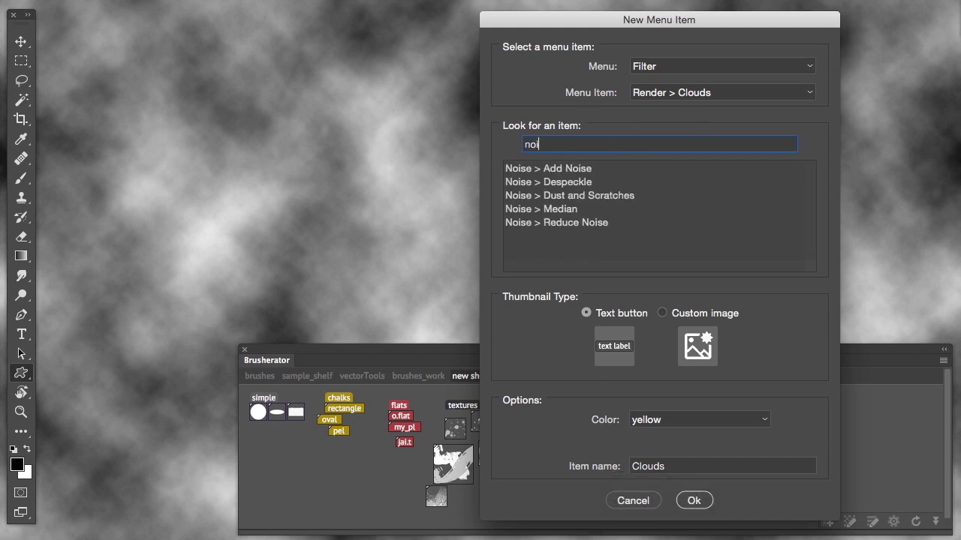
left_click(603, 168)
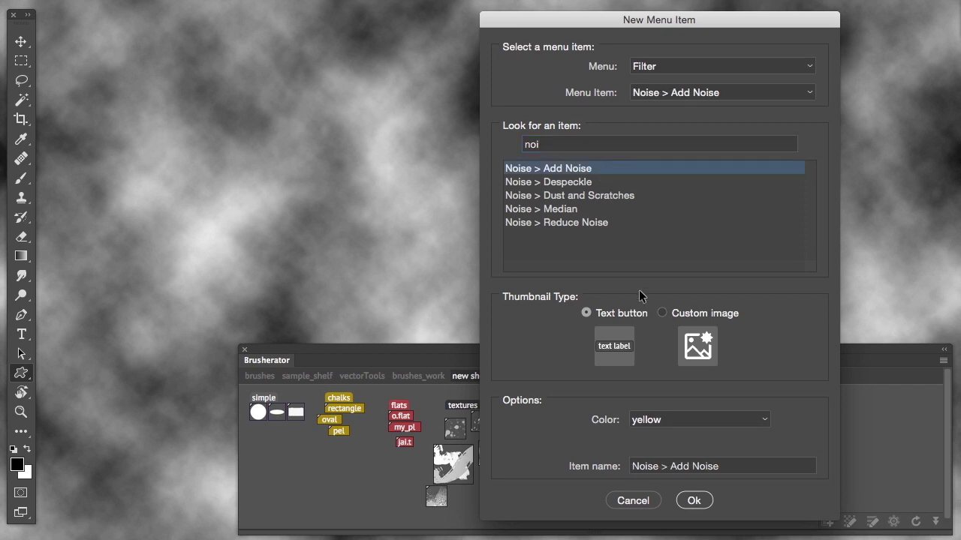
left_click_drag(669, 473, 640, 471)
key("BackSpace")
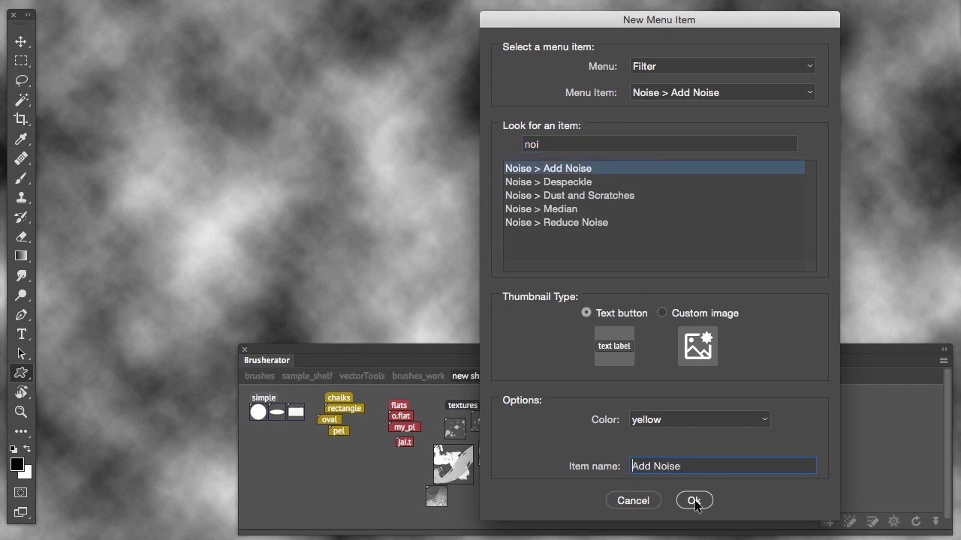
left_click(694, 501)
- Run the Add Noise shelf button on the clouds layer and adjust the noise amount
left_click(605, 420)
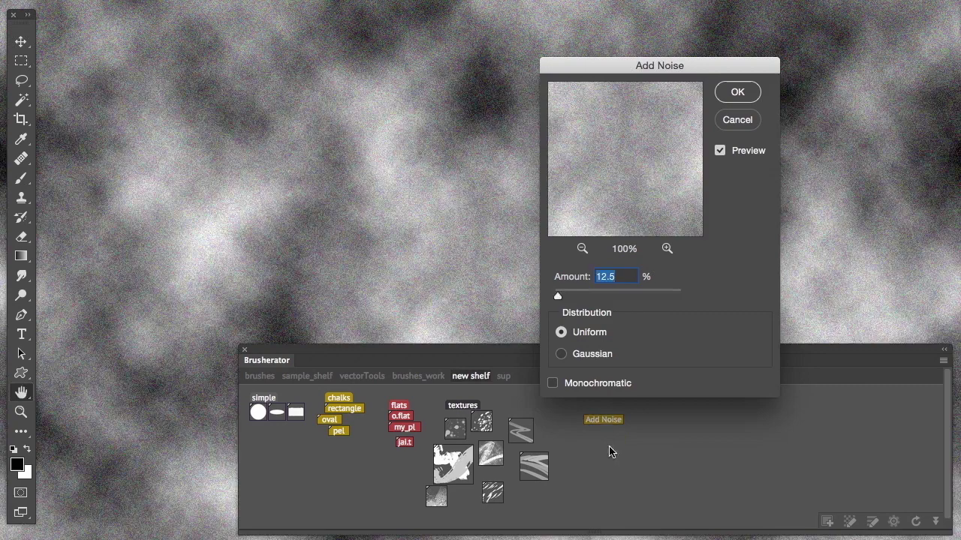
left_click_drag(584, 299, 598, 299)
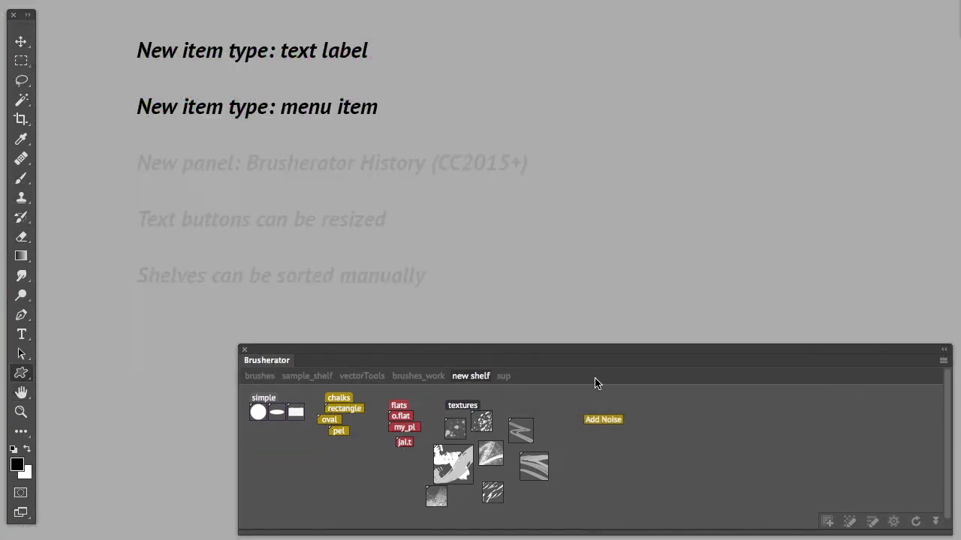
- Bring the new layer.psd icon document into view and add a New > Layer menu item using it as the custom image
left_click_drag(960, 196, 863, 109)
left_click_drag(868, 193, 893, 214)
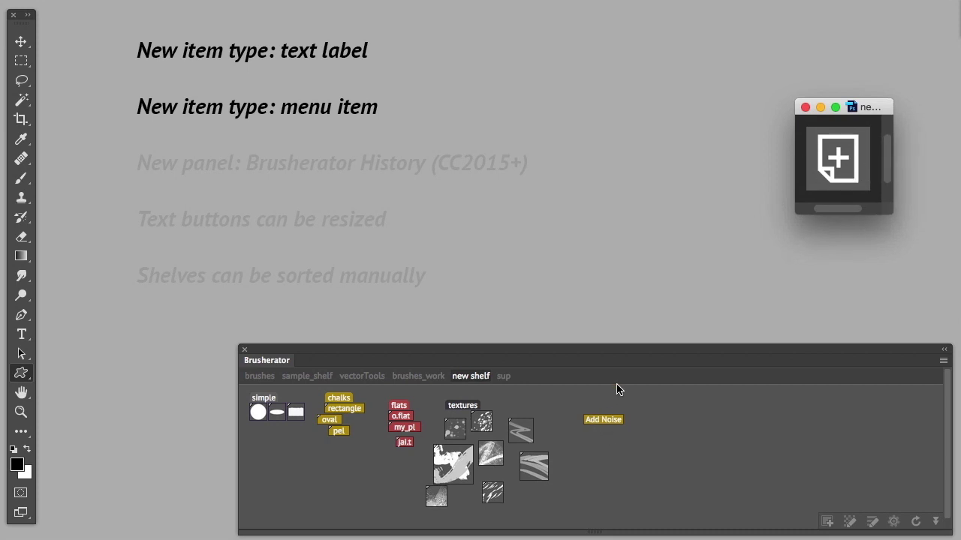
left_click(597, 446, "ctrl")
mouse_move(604, 444)
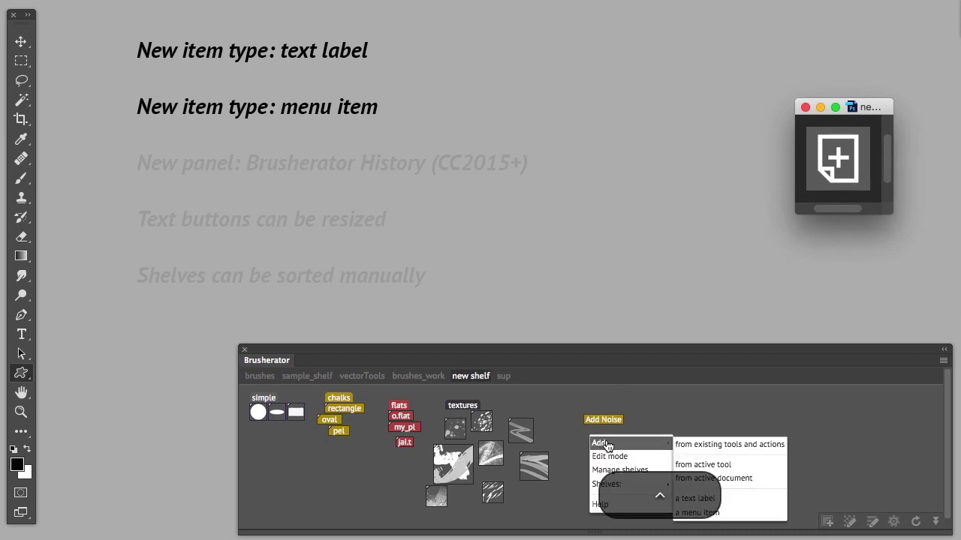
left_click(730, 514)
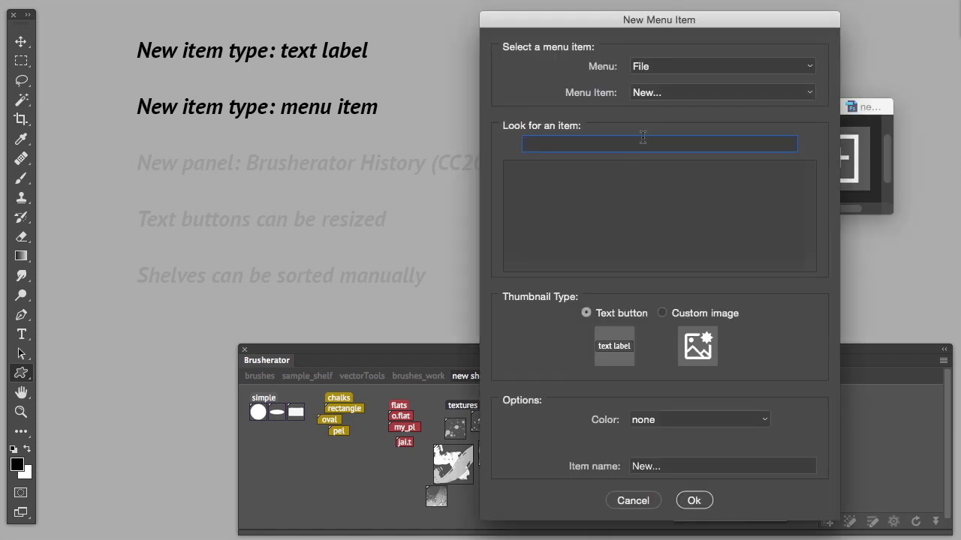
type("lay")
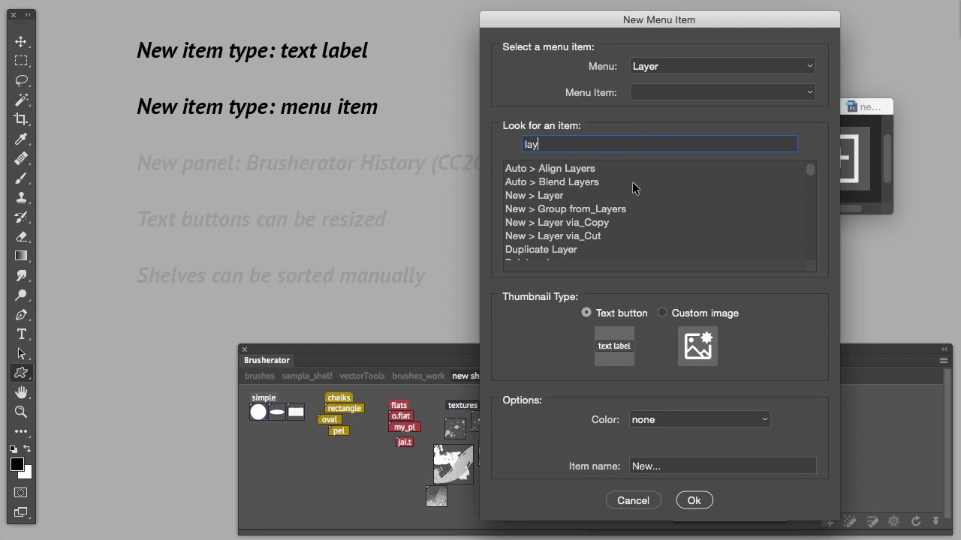
left_click(561, 196)
left_click(697, 314)
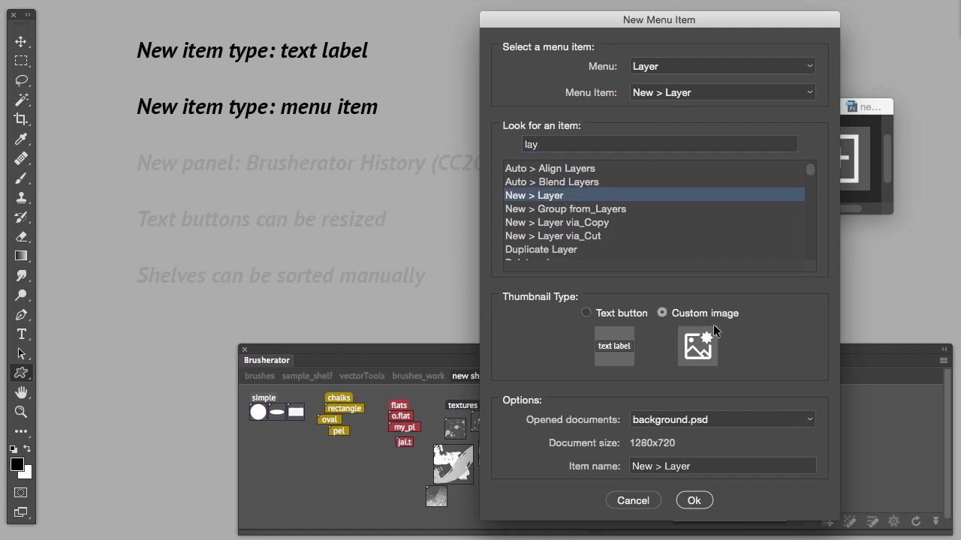
left_click(715, 420)
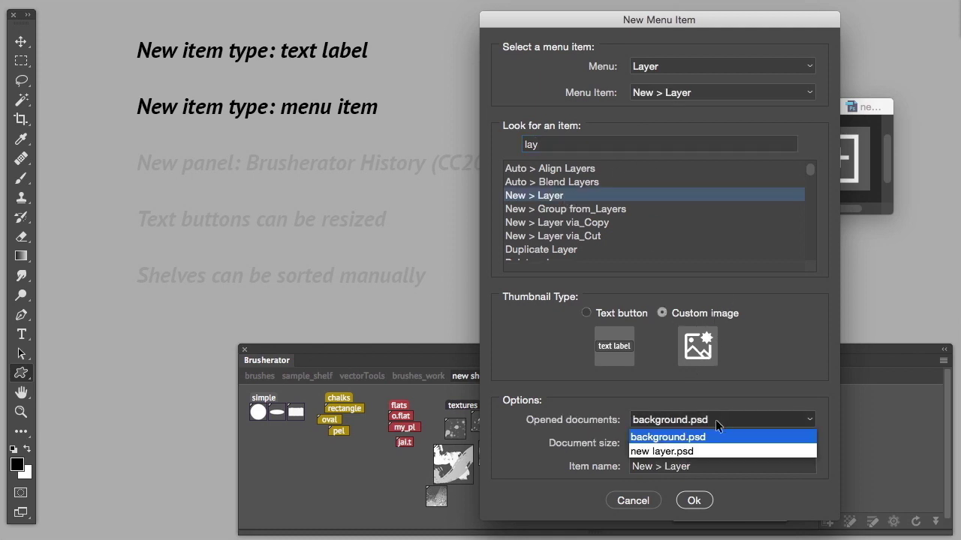
left_click(704, 450)
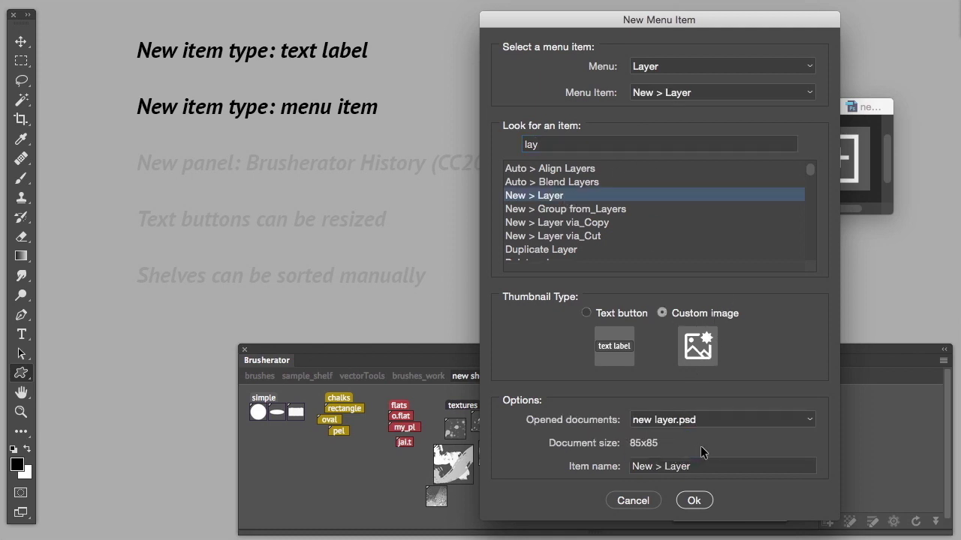
left_click(694, 501)
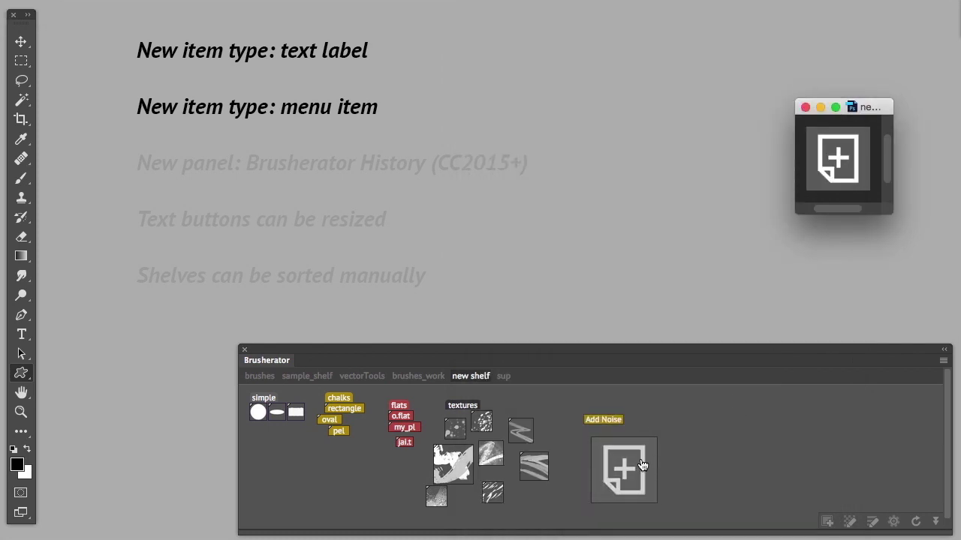
- Shrink the new layer icon to the width of the Add Noise button and place it directly beneath that button
key("alt")
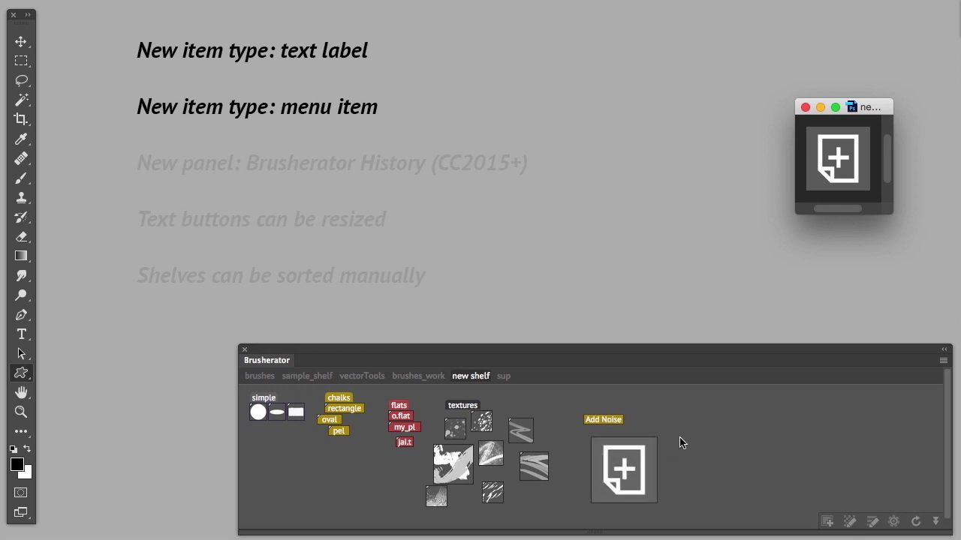
key("alt")
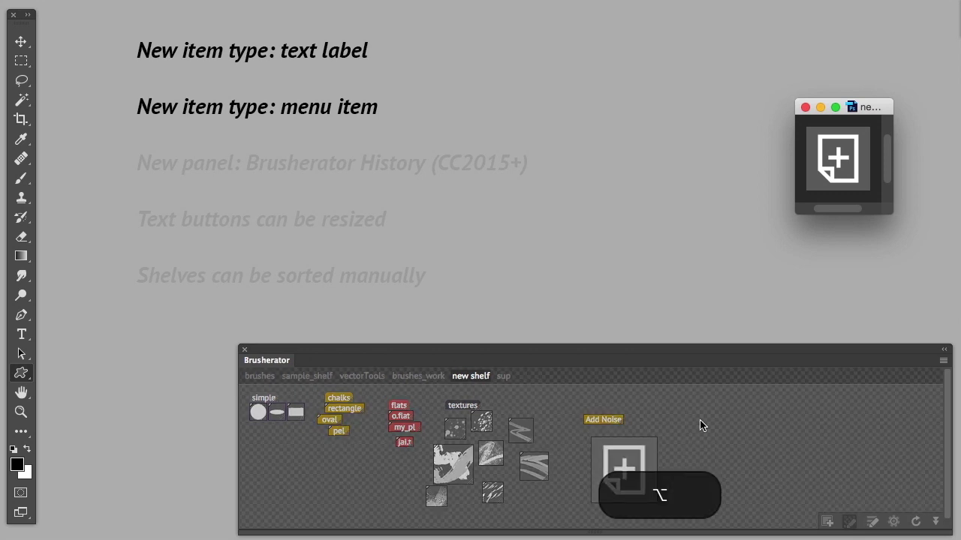
left_click(694, 454, "alt")
left_click_drag(656, 502, 621, 466)
left_click(643, 447, "alt")
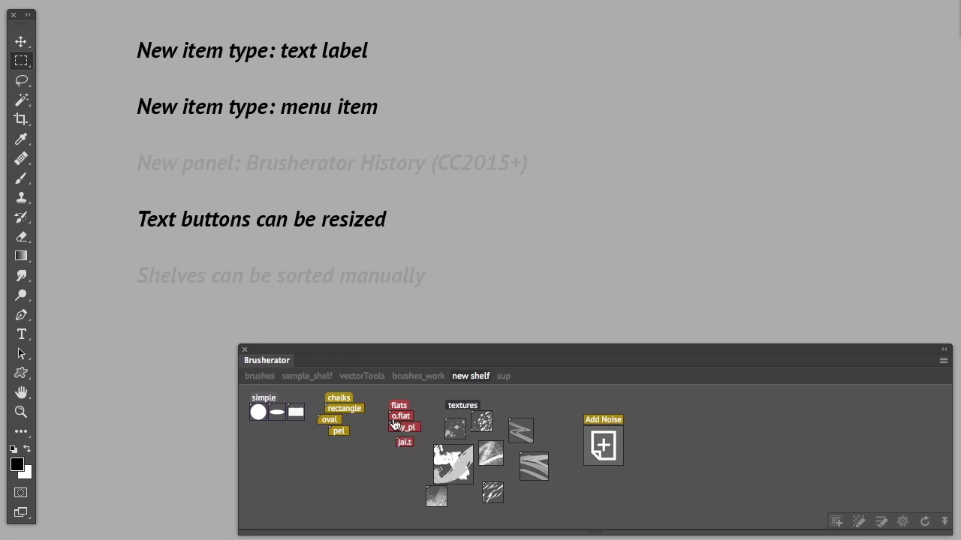
- Align the oval and pel buttons under rectangle, and the jai.t button directly under my_pl
key("alt")
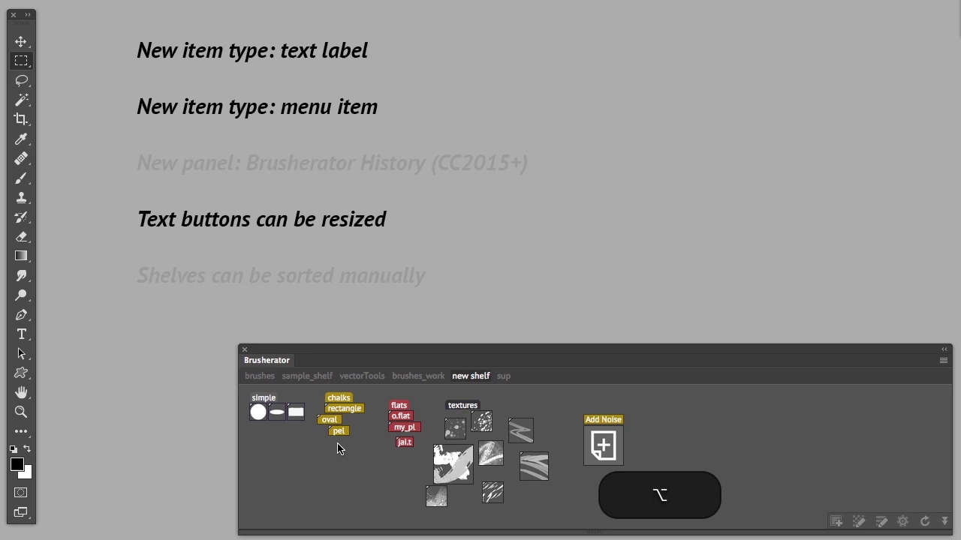
left_click(338, 444, "alt")
left_click_drag(331, 422, 338, 421)
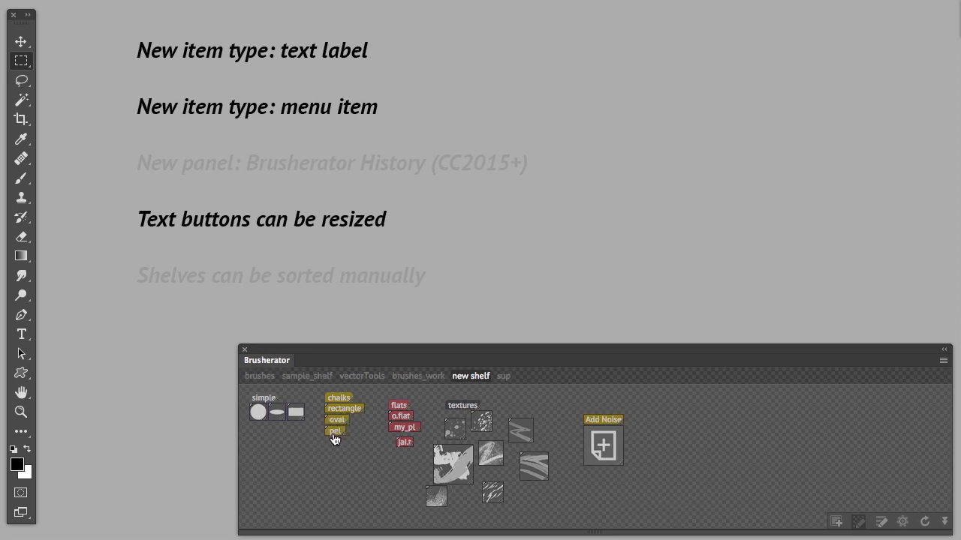
key("alt")
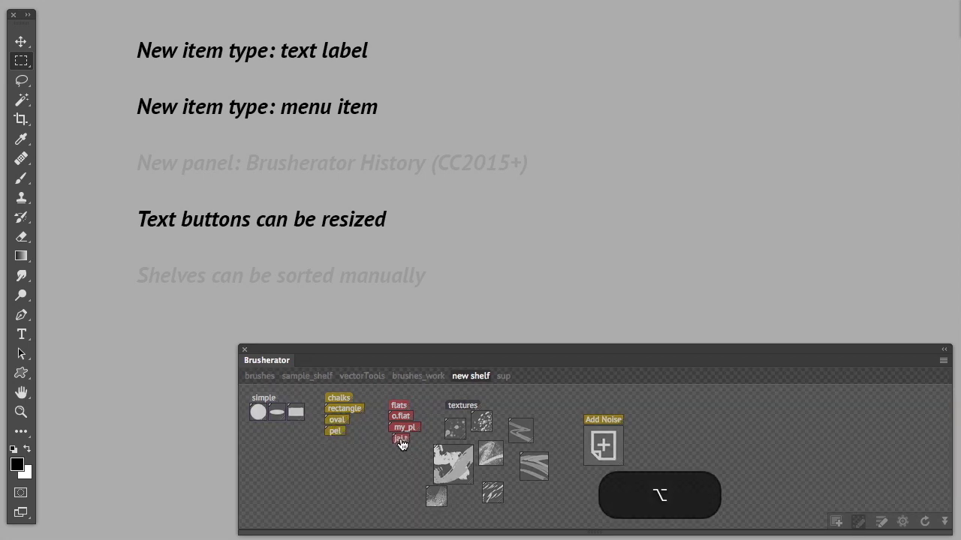
left_click_drag(402, 443, 398, 443)
left_click(397, 453, "alt")
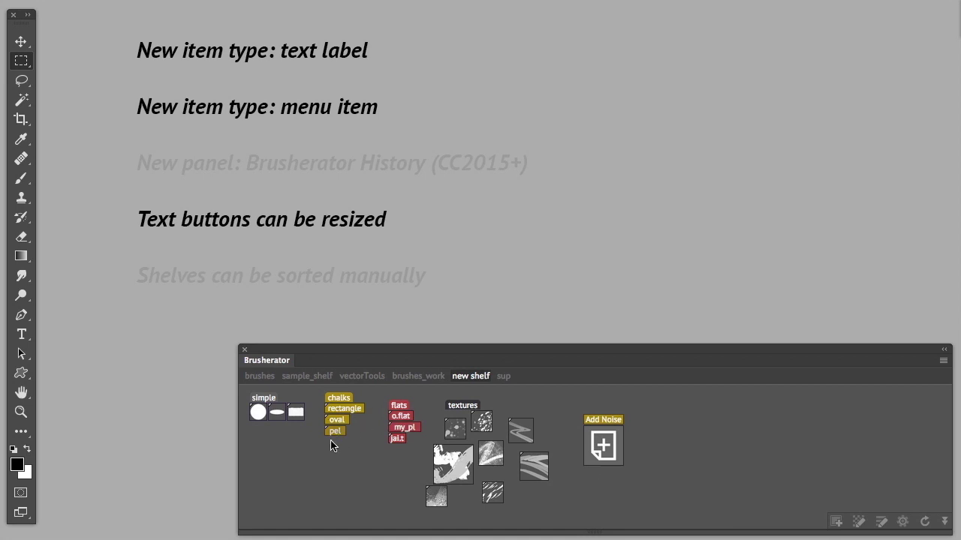
- Widen the pel, oval and chalks text buttons to match the width of the rectangle button
key("alt")
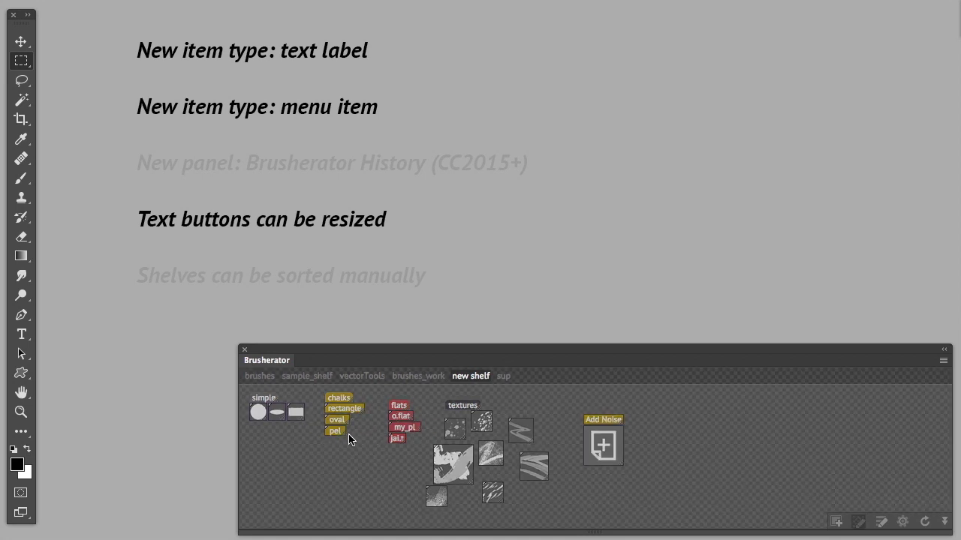
left_click_drag(344, 434, 364, 437)
mouse_move(364, 437)
left_mouse_down()
mouse_move(375, 477)
mouse_move(354, 486)
mouse_move(369, 493)
mouse_move(380, 480)
mouse_move(370, 518)
mouse_move(377, 449)
mouse_move(379, 480)
mouse_move(361, 435)
left_mouse_up()
key("alt")
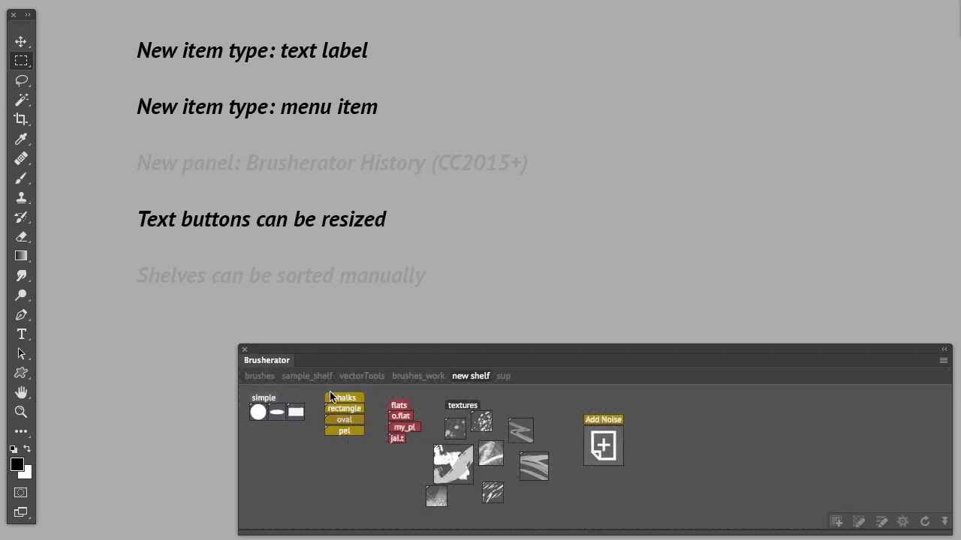
- Widen the simple text label to span the three brush thumbnails beneath it
key("alt")
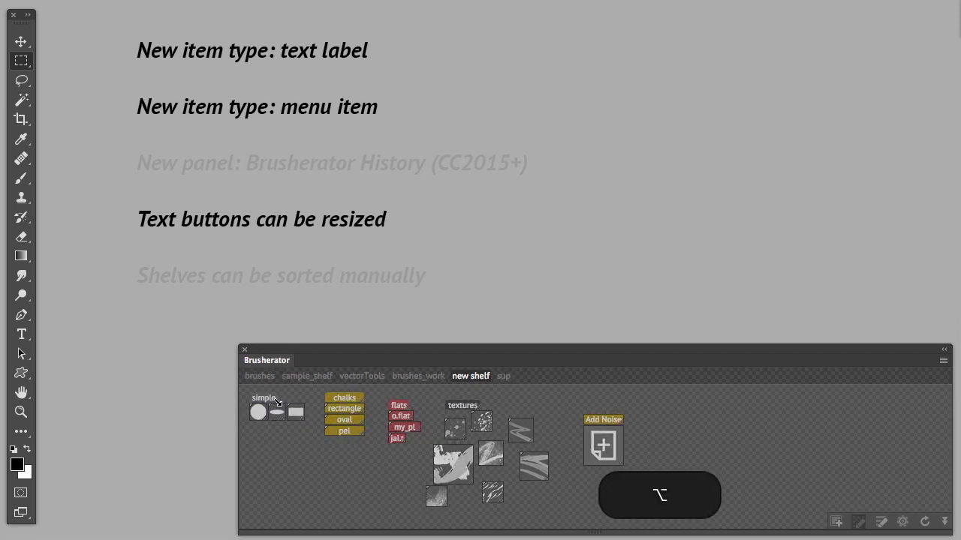
left_click_drag(292, 402, 303, 403)
key("alt")
- Match the widths of the flats label, o.flat and jai.t to the my_pl button
key("alt")
left_click_drag(393, 455, 414, 397)
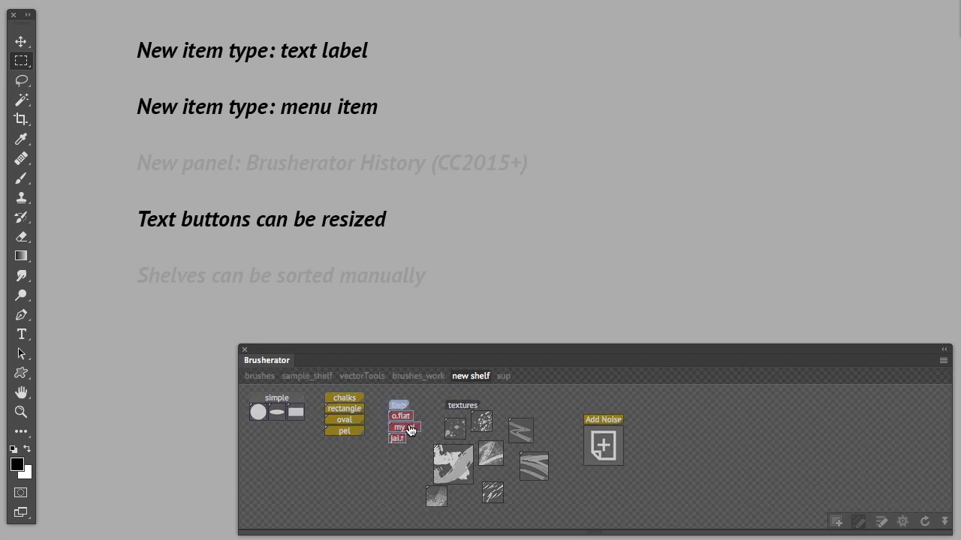
left_click(411, 430, "ctrl")
mouse_move(465, 492)
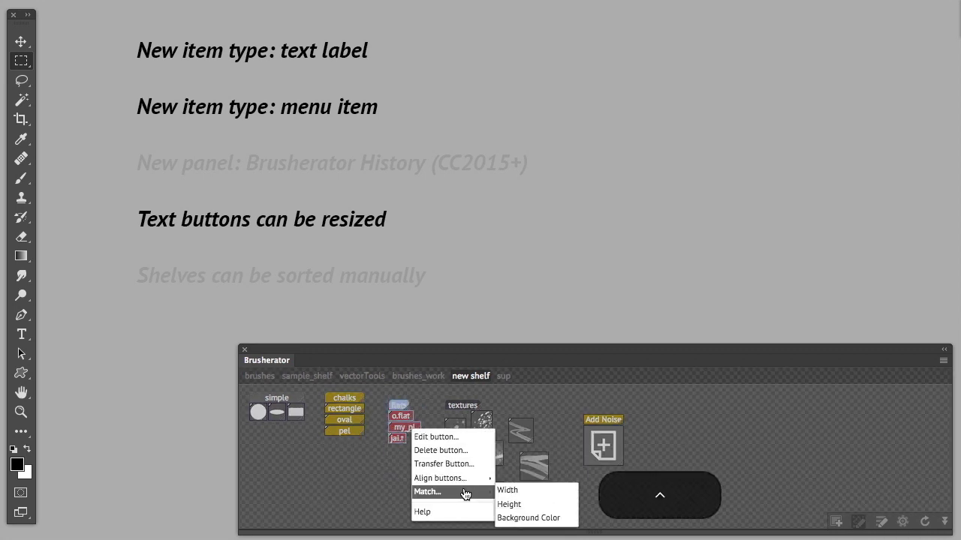
left_click(522, 494)
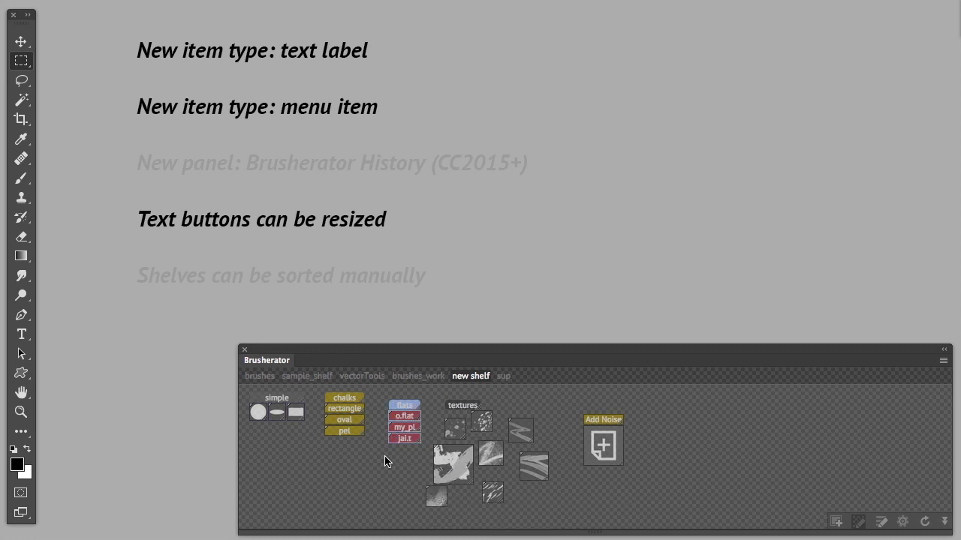
- Match the texture brush thumbnails under the textures label to a uniform size
left_click_drag(420, 514, 537, 427)
left_click(519, 430, "ctrl")
mouse_move(574, 492)
left_click(615, 495)
left_click(532, 463, "ctrl")
mouse_move(559, 419)
left_click(631, 484)
- Arrange the texture thumbnails in a compact three-column grid and fit the textures label across the top of it
left_click_drag(523, 428, 444, 481)
left_click_drag(426, 502, 523, 396)
left_click(552, 444, "ctrl")
left_click_drag(425, 449, 379, 395)
left_click_drag(473, 405, 443, 399)
- Move the Add Noise and new layer buttons beside the textures grid and close the gaps between the button groups
left_click_drag(602, 423, 519, 399)
left_click_drag(551, 489, 342, 399)
left_click_drag(342, 399, 331, 398)
left_click(289, 467, "ctrl+alt")
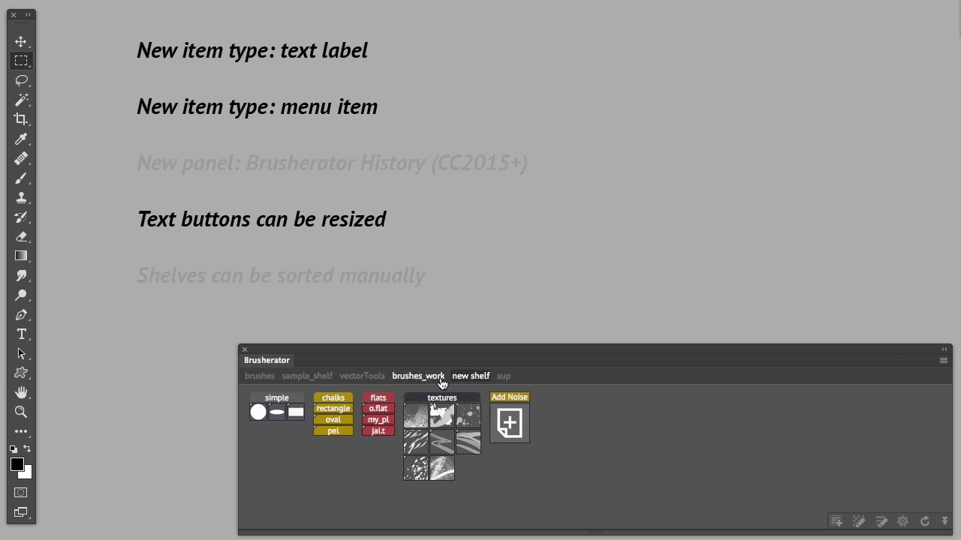
- Reorder the shelves, placing sup and new shelf right after brushes and sample_shelf at the end
left_click(441, 379)
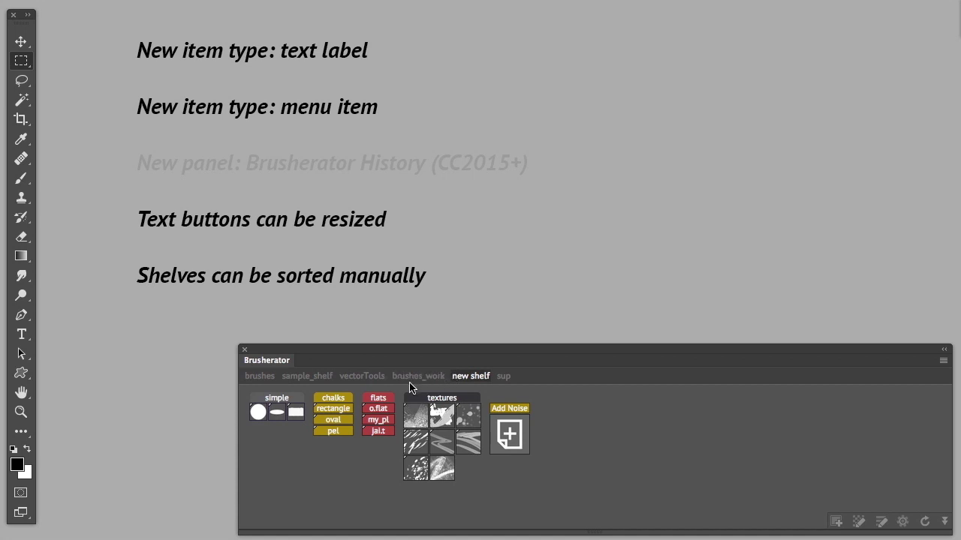
left_click(466, 377)
mouse_move(460, 381)
left_mouse_down()
mouse_move(247, 382)
mouse_move(314, 380)
mouse_move(304, 382)
left_mouse_up()
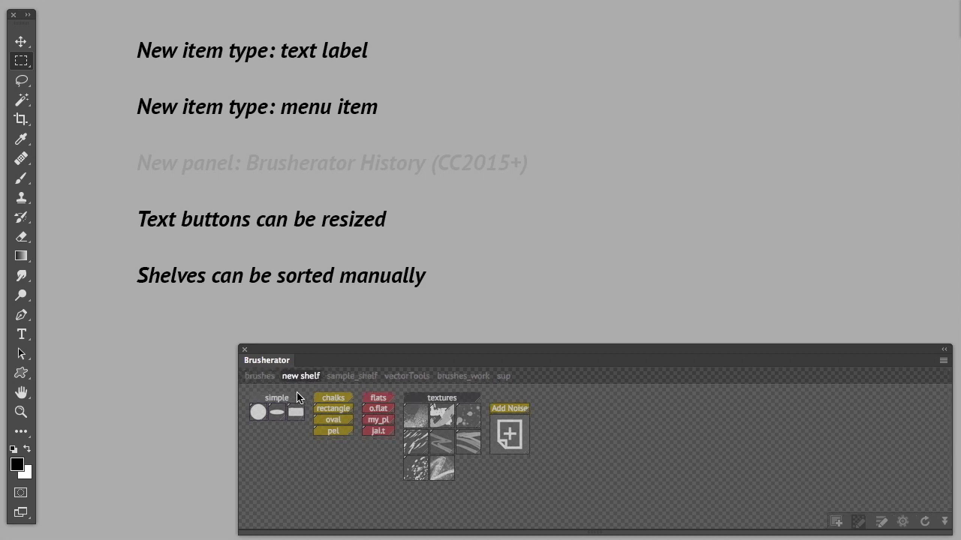
left_click_drag(503, 379, 288, 382)
mouse_move(368, 383)
left_mouse_down()
mouse_move(504, 385)
mouse_move(572, 401)
left_mouse_up()
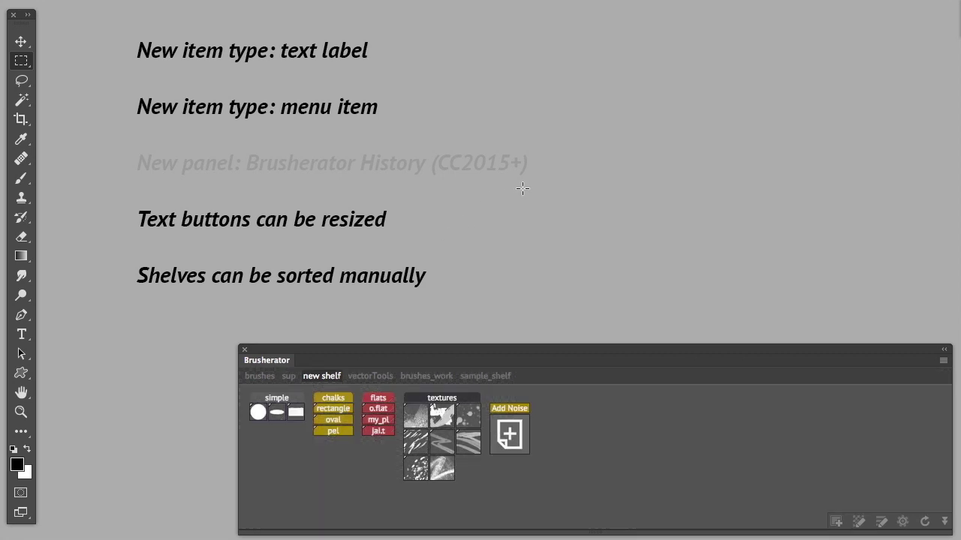
- Place the Brusherator History panel beside the shelf panel, open Brush Presets and activate the Brush tool
mouse_move(113, 538)
left_mouse_down()
mouse_move(161, 271)
mouse_move(162, 349)
left_mouse_up()
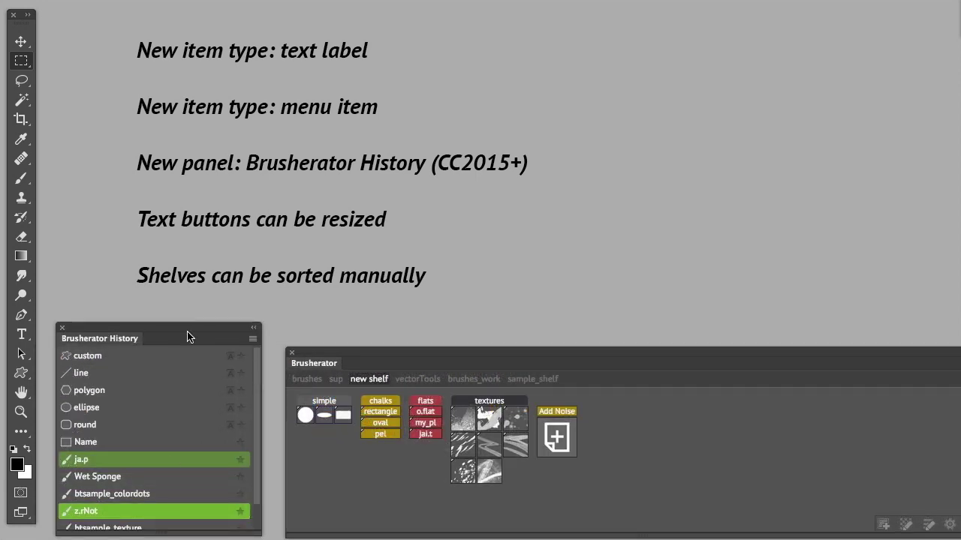
left_click_drag(188, 334, 186, 326)
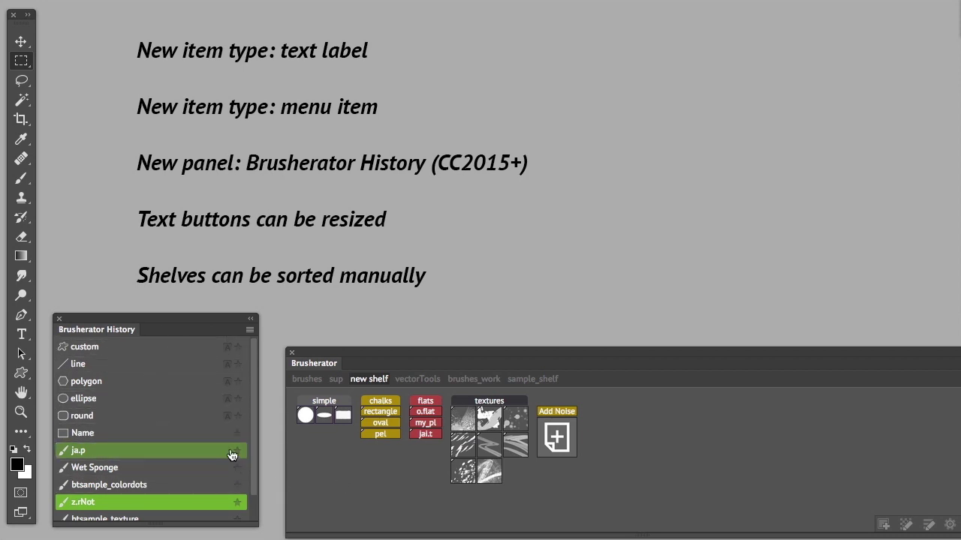
left_click(960, 28)
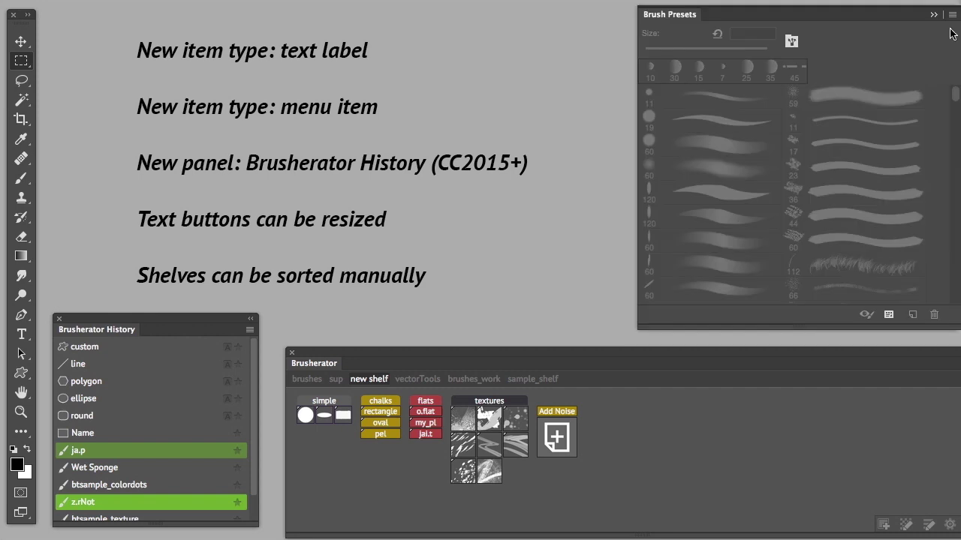
key("b")
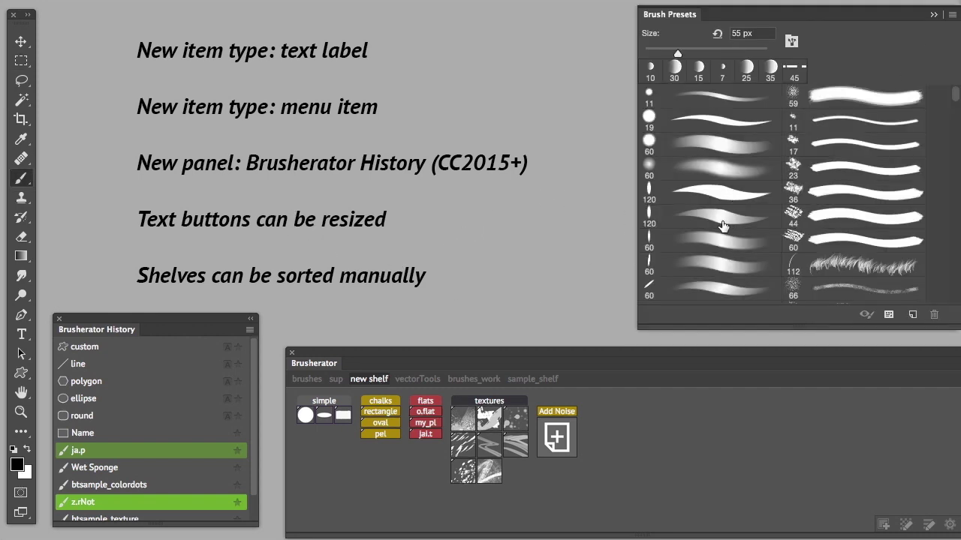
- Add the rectangle, oval, pel and my_pl shelf brushes to the history by selecting each one
left_click(385, 413)
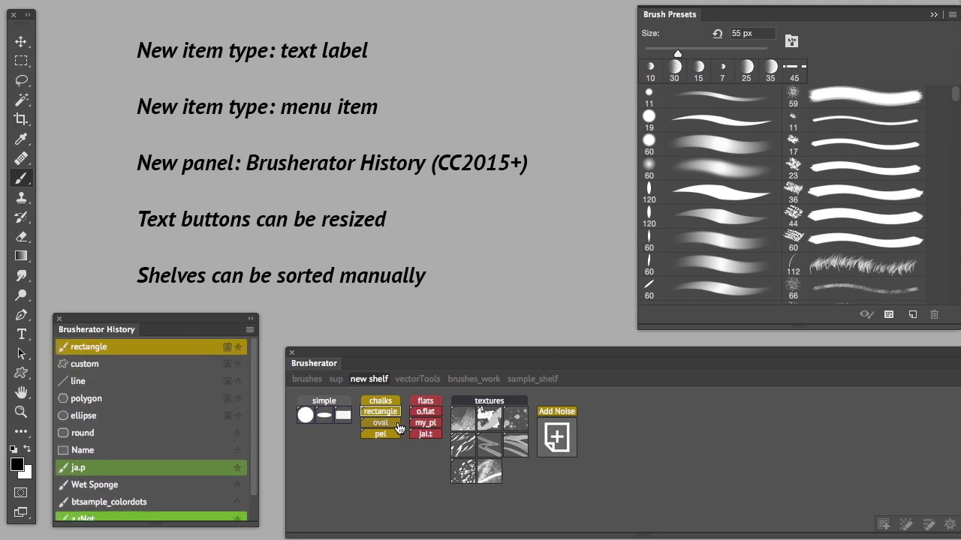
left_click(389, 429)
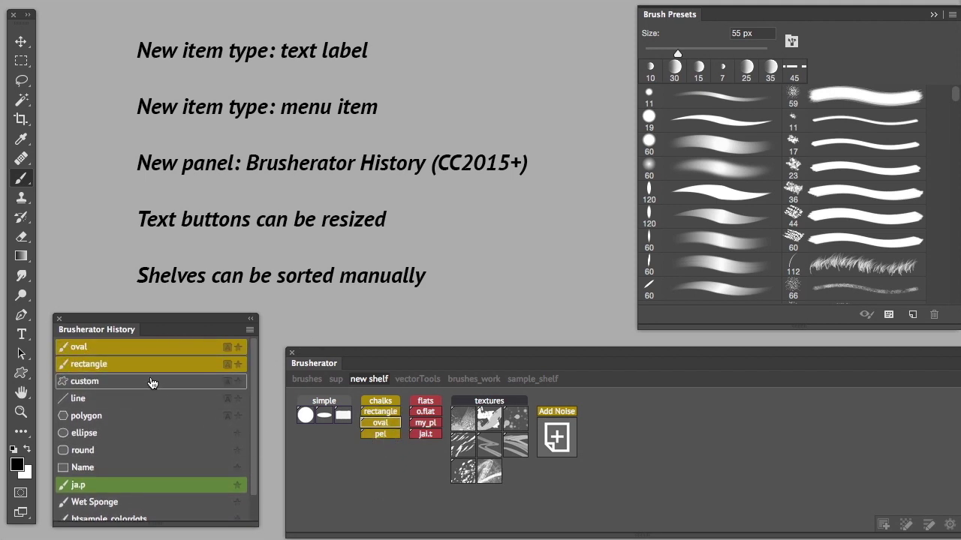
left_click(380, 435)
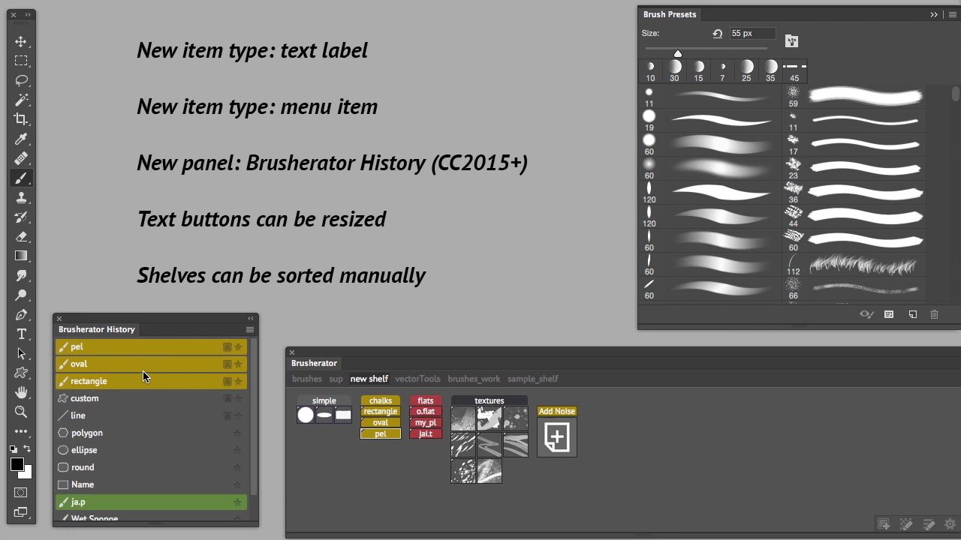
left_click(425, 423)
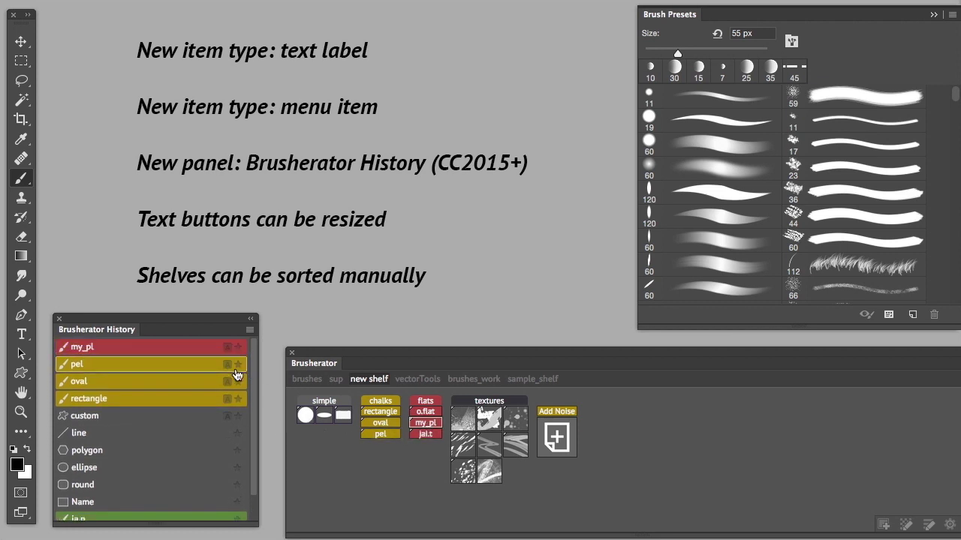
- Choose the roundflat01, Chalk 60 pixels and Chalk 17 pixels brush presets to record them in the history
left_click(725, 223)
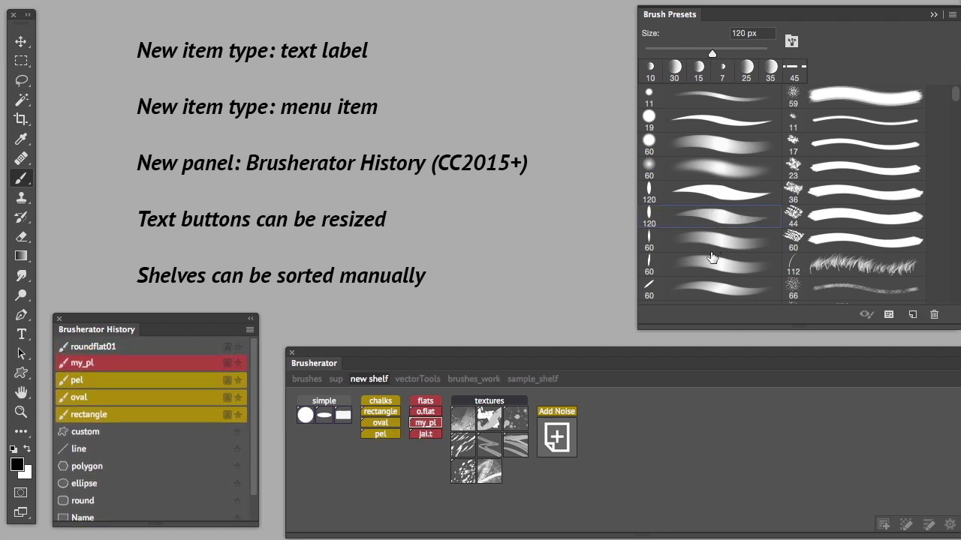
left_click(870, 238)
left_click(860, 148)
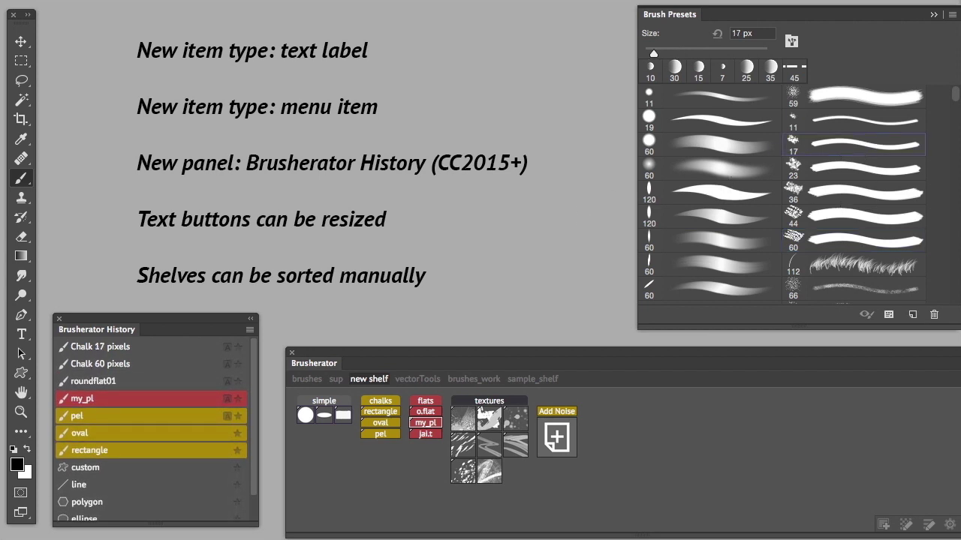
- Switch through the Lasso, Crop and Paint Bucket tools to record them in the history, and return to the Brush tool
key("l")
key("c")
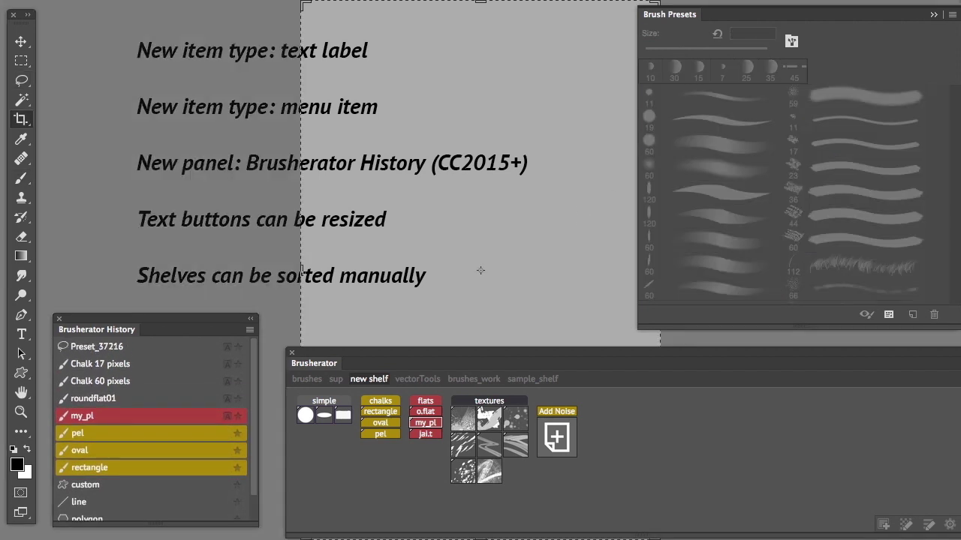
key("shift+g")
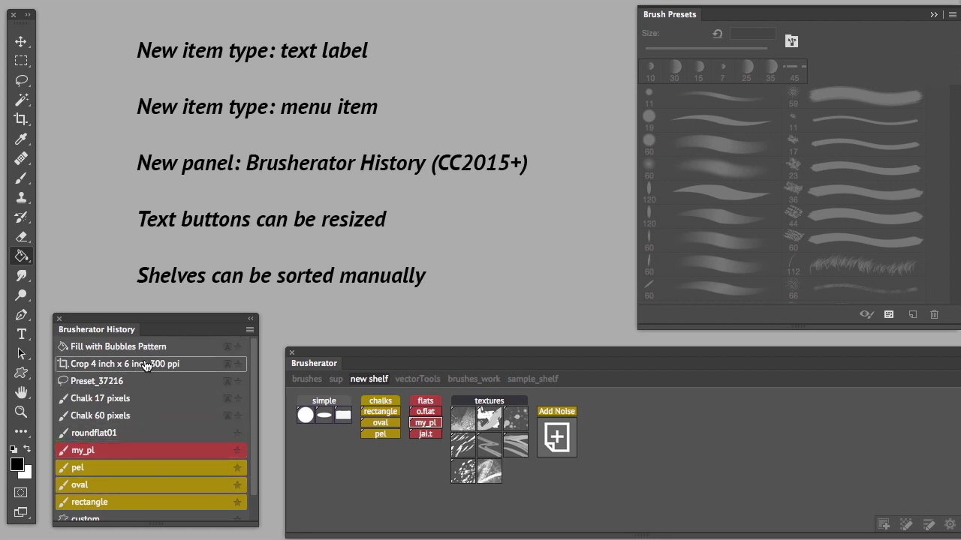
key("b")
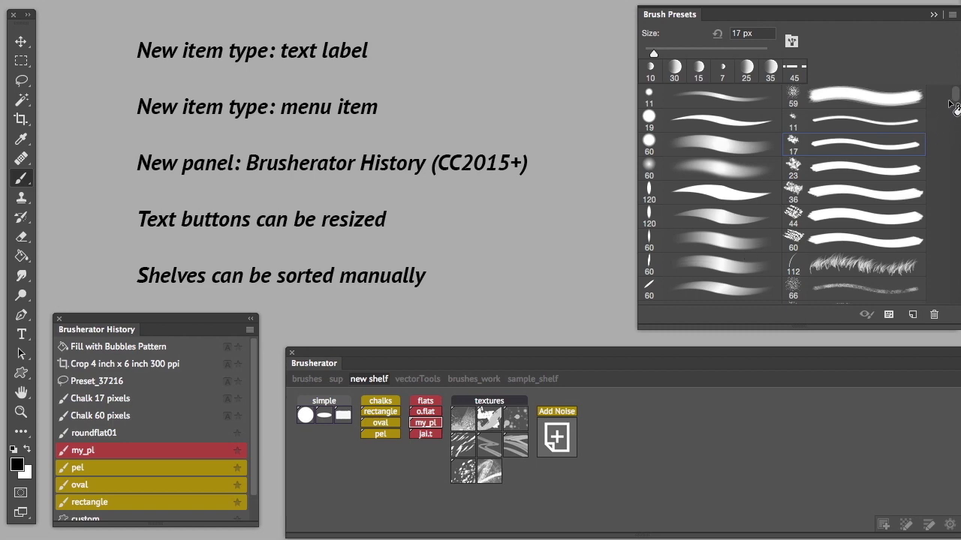
- Select round00 and Spatter 59 pixels, and paint sample strokes on the canvas with round01 and round02
mouse_move(951, 105)
left_mouse_down()
mouse_move(933, 309)
mouse_move(950, 215)
mouse_move(938, 105)
left_mouse_up()
left_click(718, 103)
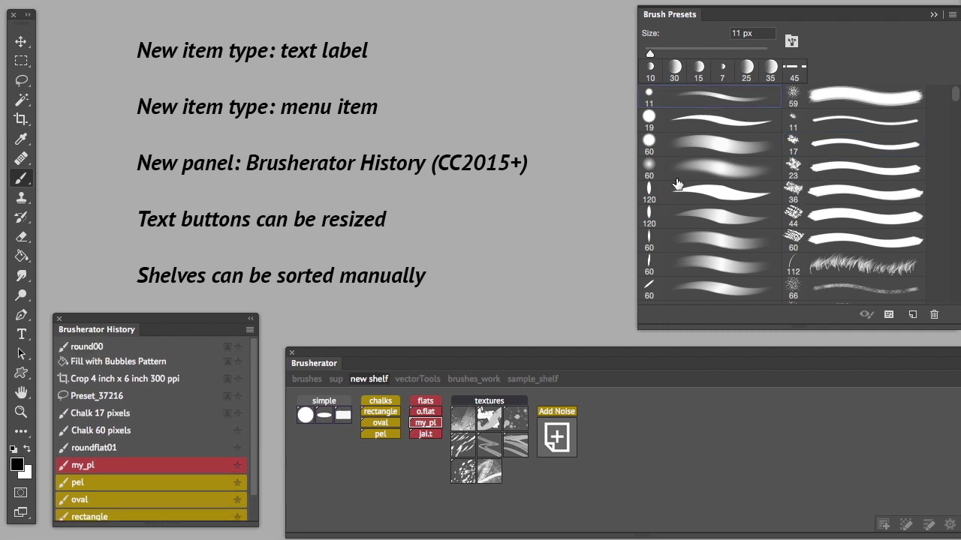
key("period")
left_click(738, 127)
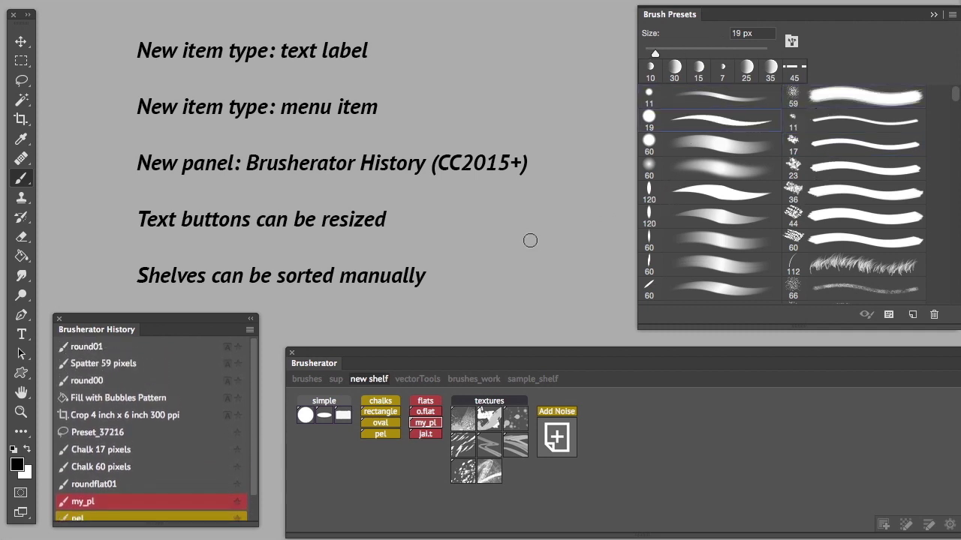
mouse_move(496, 258)
left_mouse_down()
mouse_move(529, 218)
mouse_move(547, 278)
left_mouse_up()
key("period")
left_click_drag(566, 202, 559, 291)
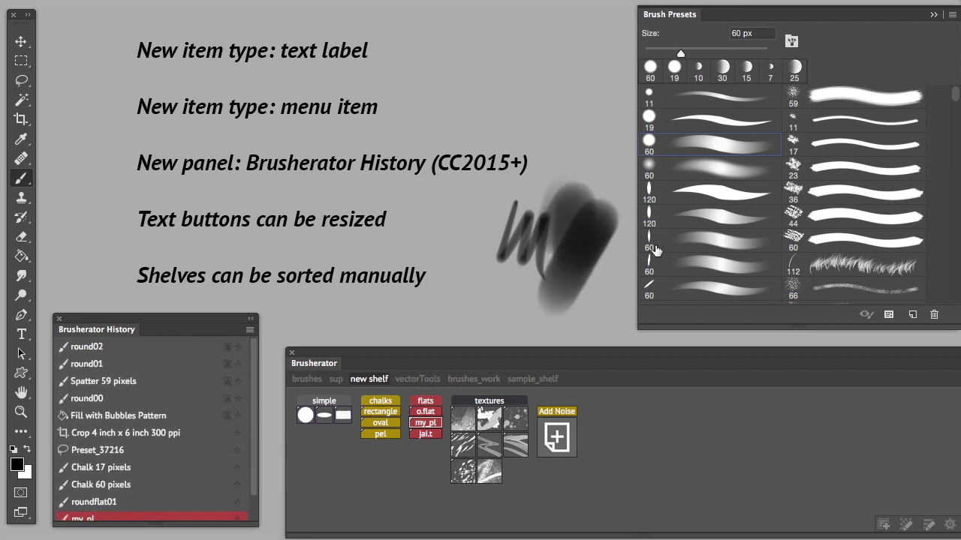
- Paint a broad patch with roundflat01 and a zigzag stroke above it with Chalk 36 pixels
left_click(714, 218)
left_click_drag(450, 244, 515, 258)
left_click(847, 188)
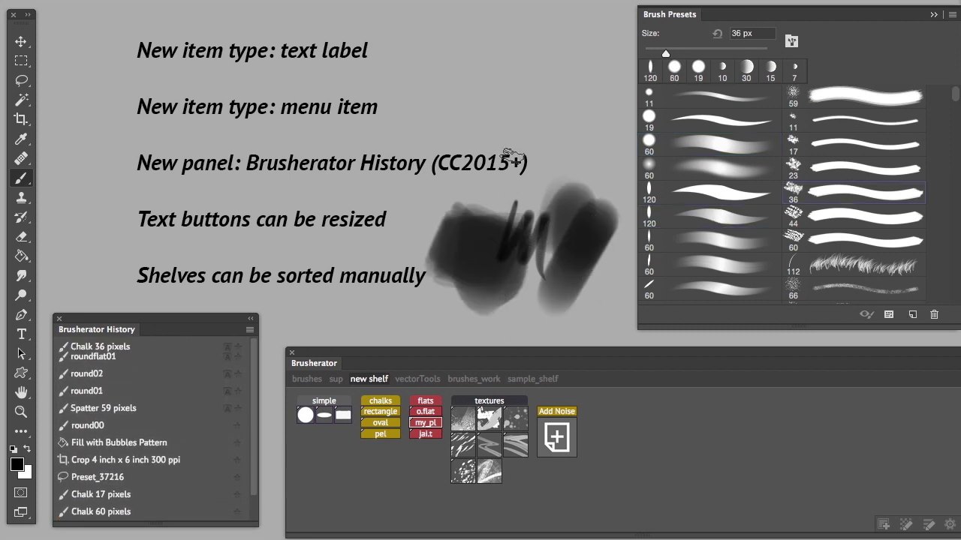
mouse_move(484, 171)
left_mouse_down()
mouse_move(590, 118)
mouse_move(597, 184)
left_mouse_up()
- Paint strokes with roundflat02 and Chalk 44 pixels, and star Chalk 44 pixels in the history
left_click(749, 239)
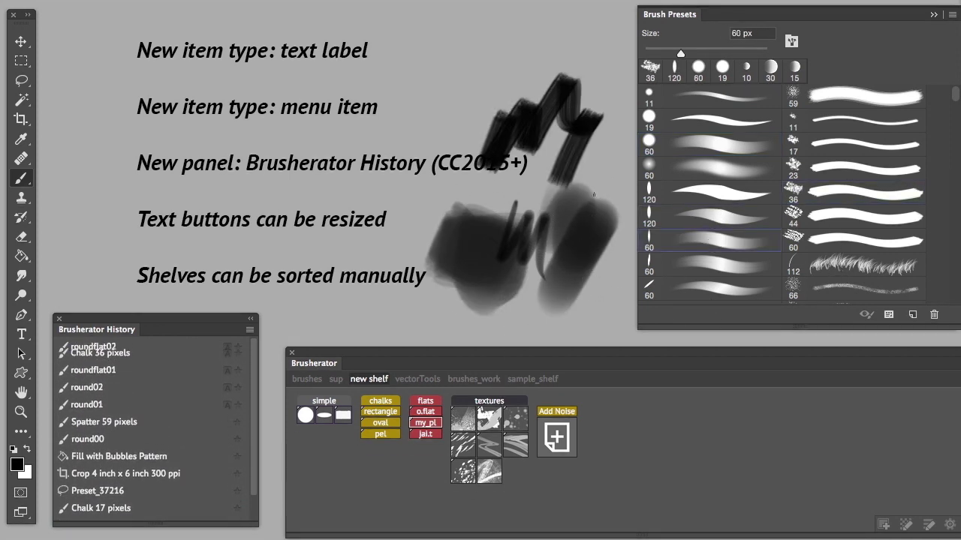
mouse_move(498, 74)
left_mouse_down()
mouse_move(472, 84)
mouse_move(538, 85)
mouse_move(480, 104)
left_mouse_up()
mouse_move(425, 130)
left_mouse_down()
mouse_move(469, 180)
mouse_move(416, 207)
left_mouse_up()
left_click(856, 218)
mouse_move(272, 166)
left_mouse_down()
mouse_move(311, 141)
mouse_move(370, 179)
mouse_move(339, 204)
mouse_move(405, 254)
mouse_move(401, 282)
mouse_move(453, 279)
left_mouse_up()
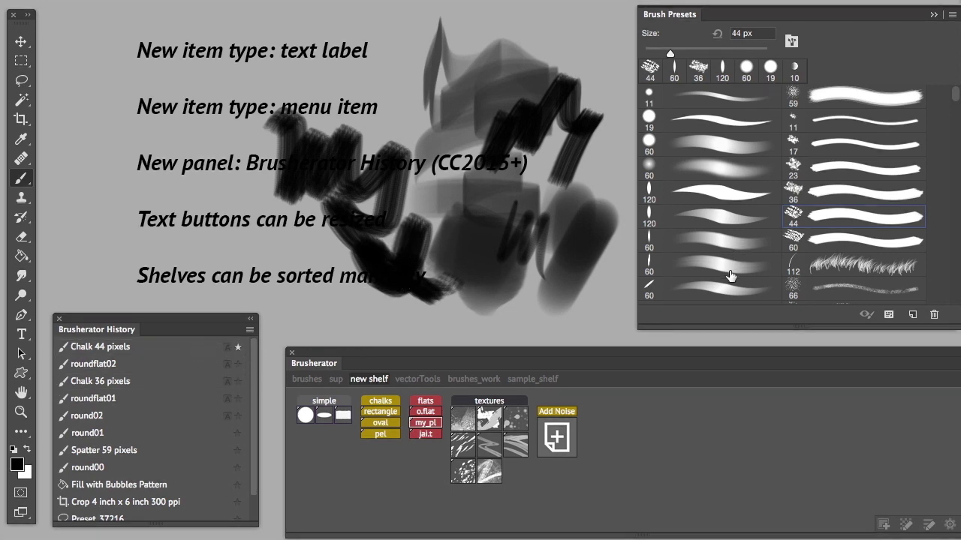
- Select roundflat03, paint grass strokes across the canvas with Dune Grass, and star Dune Grass in the history
left_click(734, 246)
left_click(724, 274)
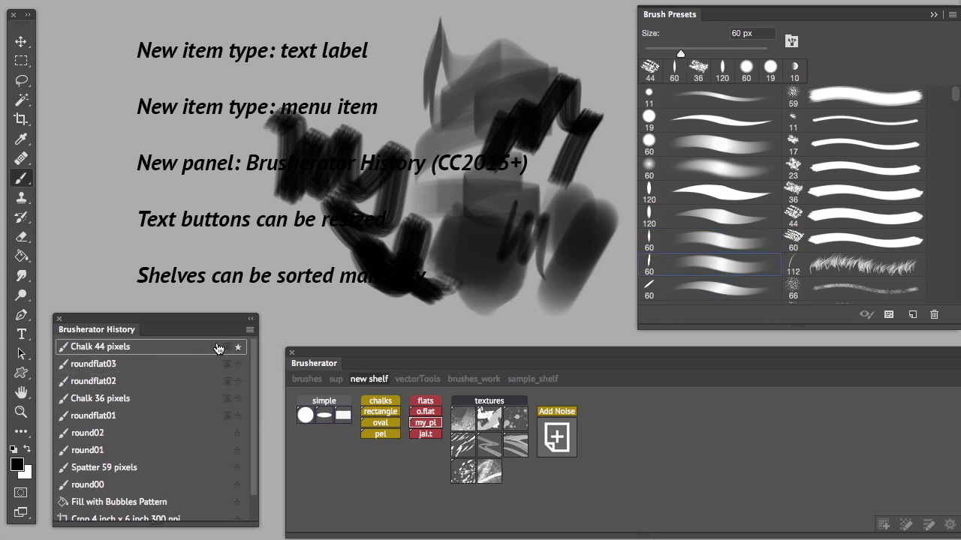
left_click(864, 268)
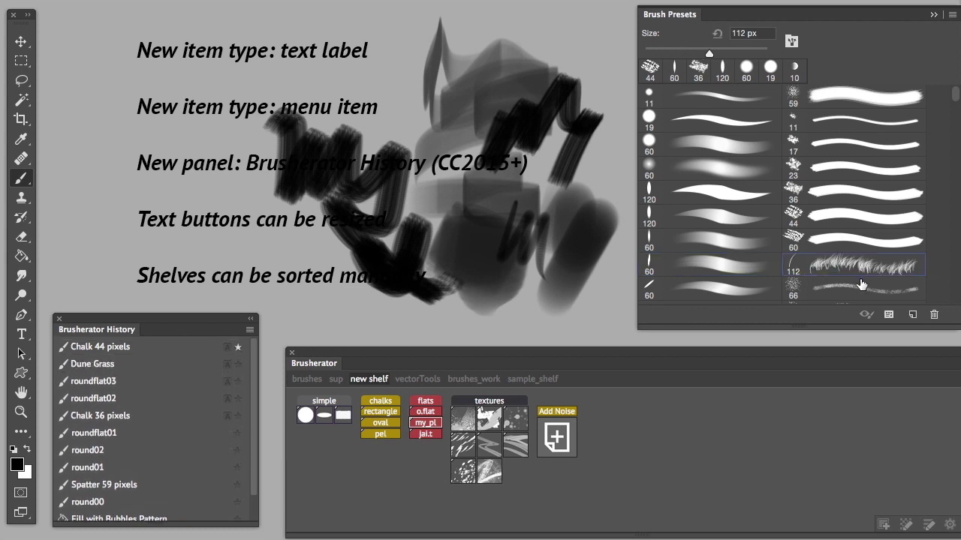
mouse_move(255, 199)
left_mouse_down()
mouse_move(331, 263)
mouse_move(421, 248)
mouse_move(435, 214)
mouse_move(526, 225)
left_mouse_up()
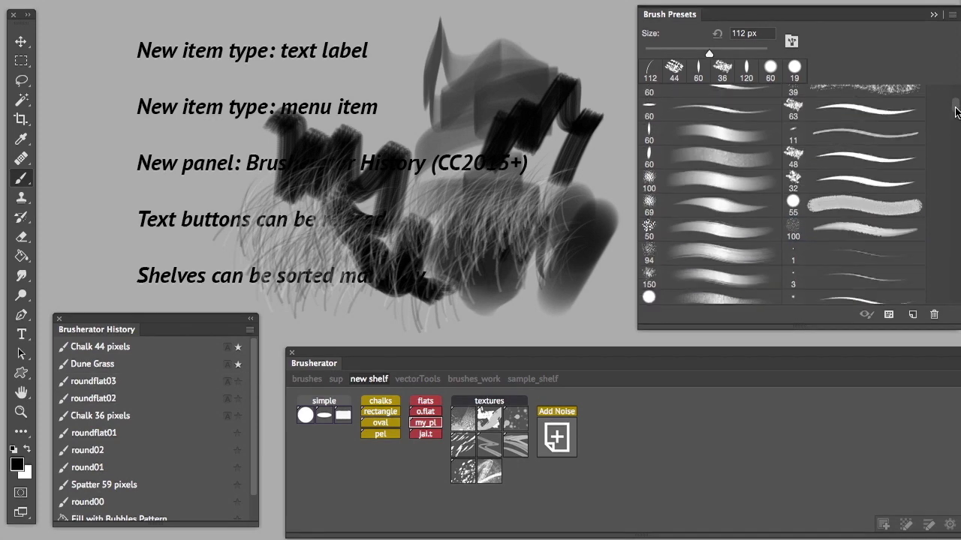
- Paint textured strokes over the upper part of the artwork with the Rough Round Bristle brush
scroll(863, 165, "down", 5)
left_click(863, 159)
mouse_move(495, 158)
left_mouse_down()
mouse_move(334, 122)
mouse_move(361, 240)
left_mouse_up()
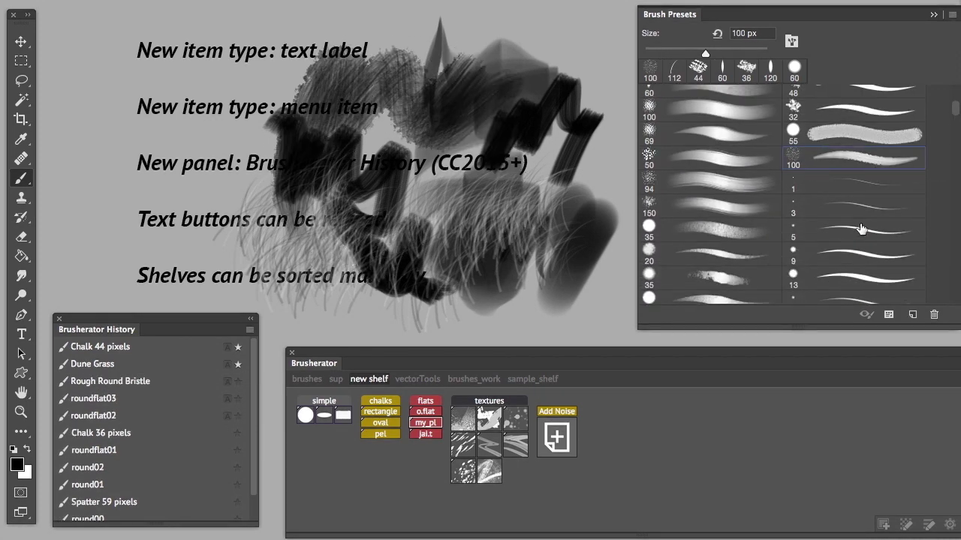
- Select Hard Round 1 pixel, paint a scribble with Hard Round 13 pixels, and star Hard Round 13 pixels in the history
left_click(863, 184)
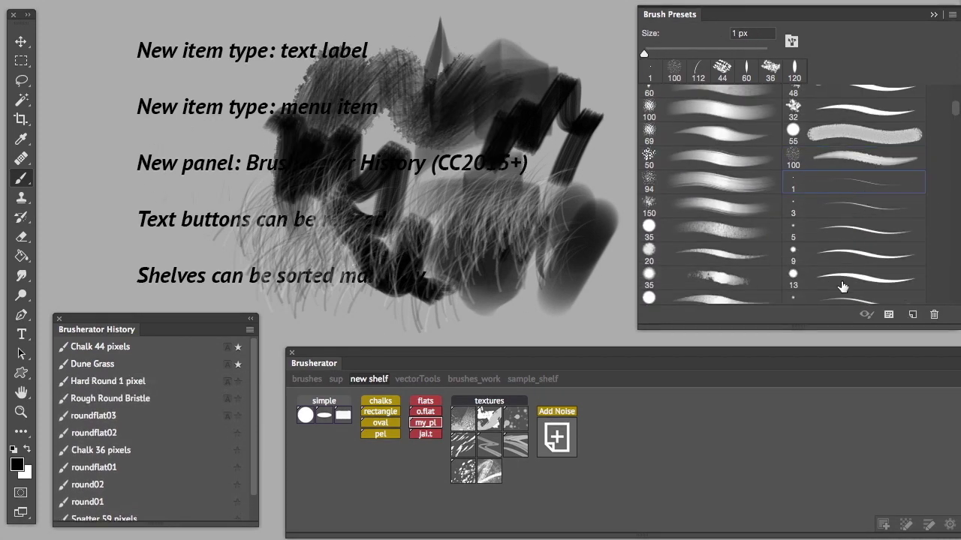
left_click(877, 278)
mouse_move(345, 90)
left_mouse_down()
mouse_move(228, 97)
mouse_move(178, 242)
left_mouse_up()
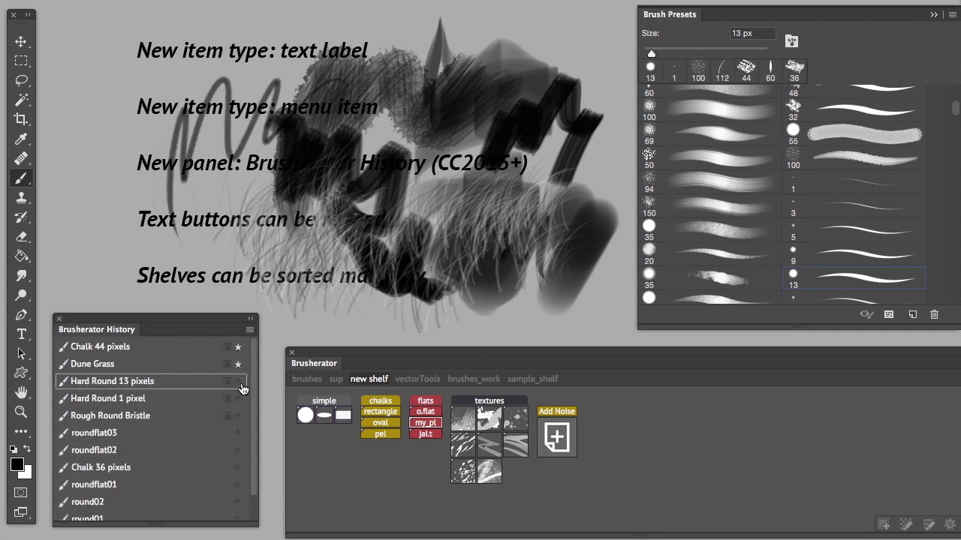
left_click(238, 381)
- Paint grainy zigzag strokes across the upper canvas with the 35 px roundtex02 brush
left_click(720, 280)
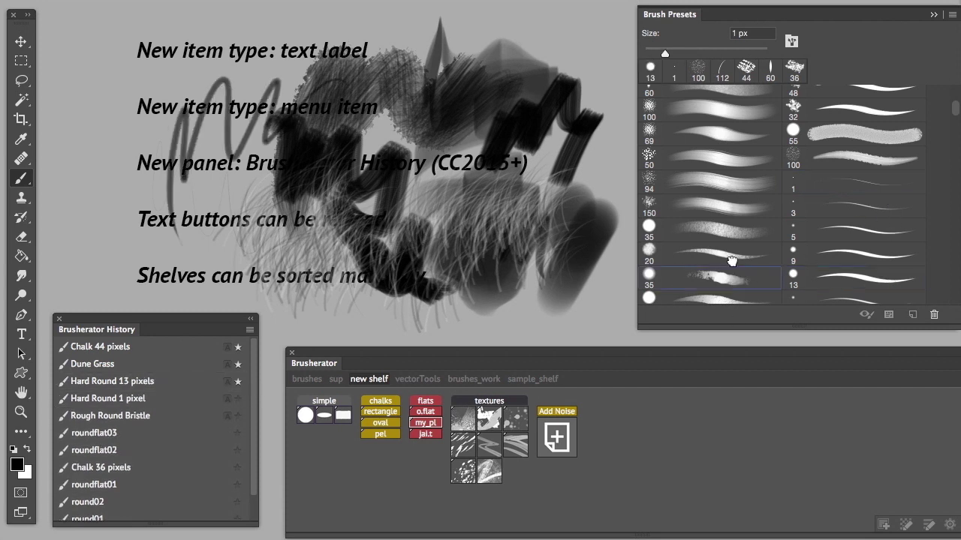
left_click_drag(567, 64, 537, 22)
mouse_move(426, 37)
left_mouse_down()
mouse_move(277, 75)
mouse_move(187, 164)
left_mouse_up()
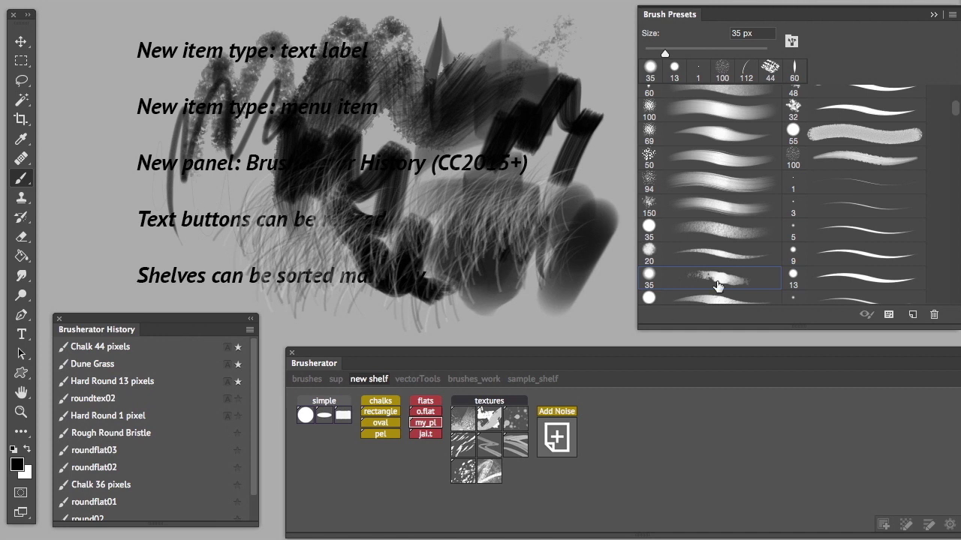
- Star roundtex02 in the brush history and begin a shelf button from the active tool with an Auto: stroke thumbnail
left_click(238, 398)
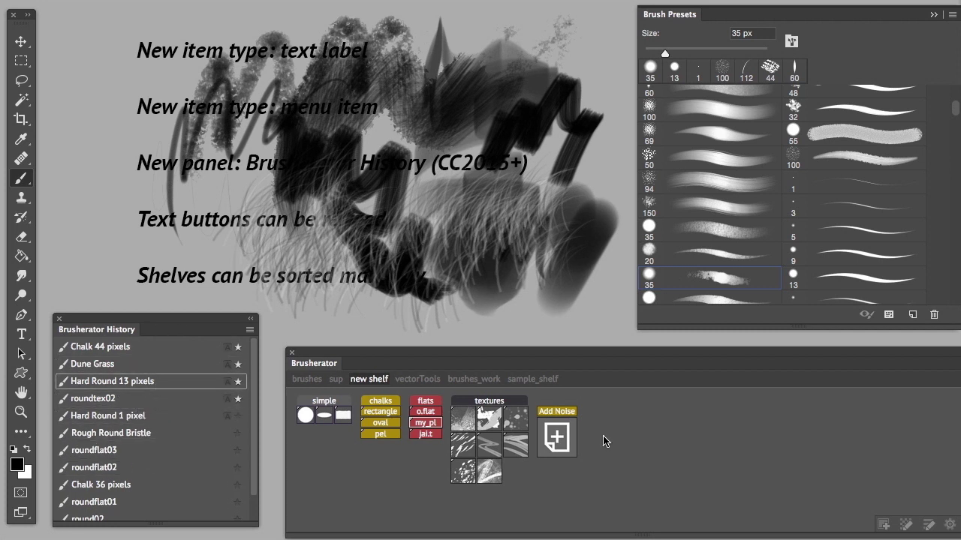
left_click(607, 407, "ctrl")
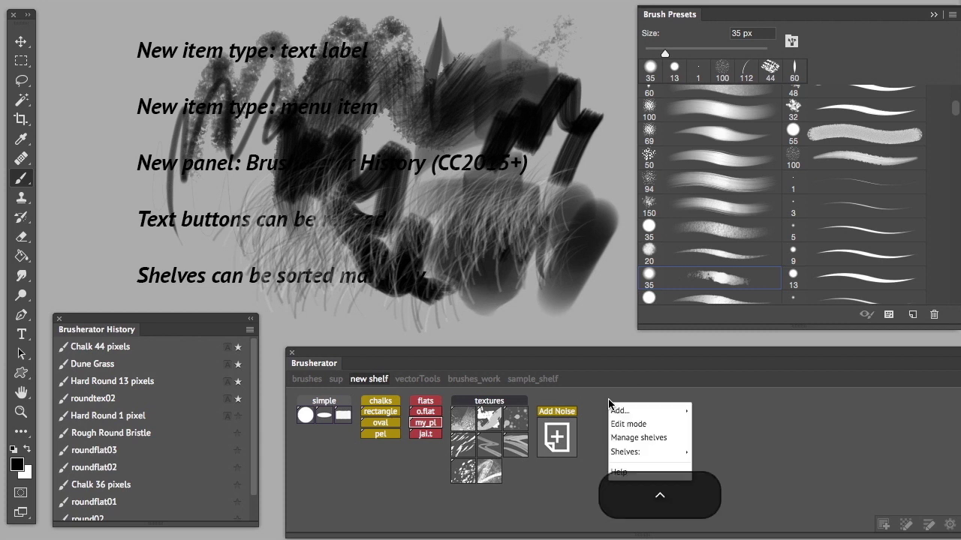
mouse_move(620, 410)
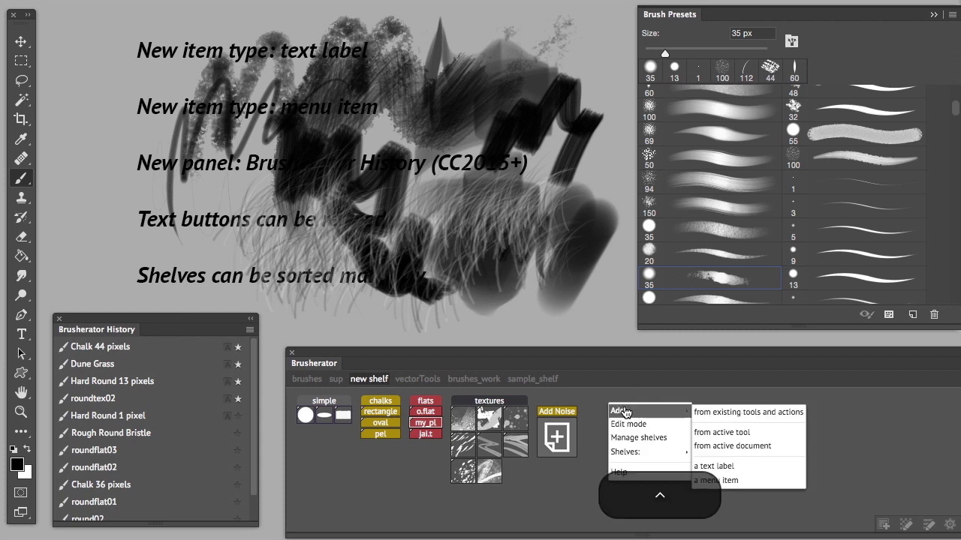
left_click(758, 433)
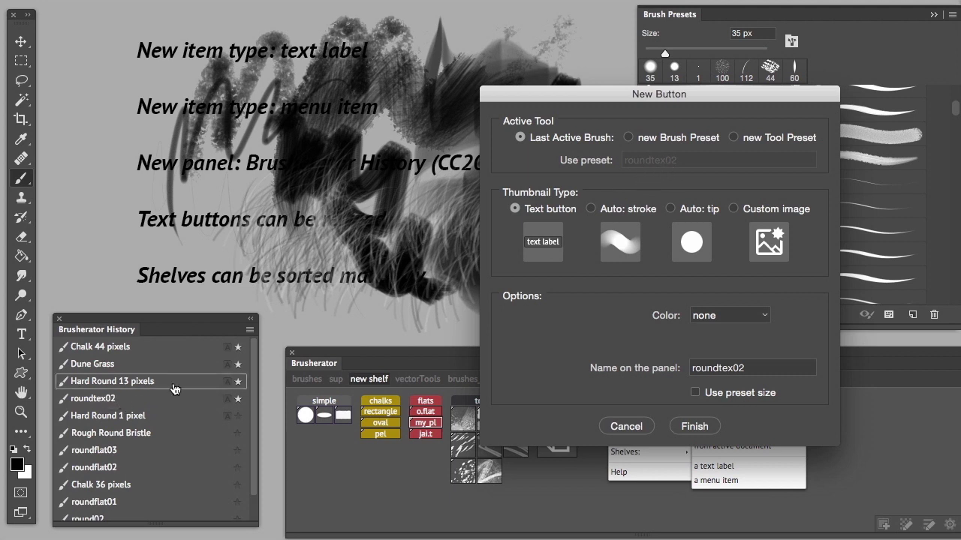
left_click(627, 241)
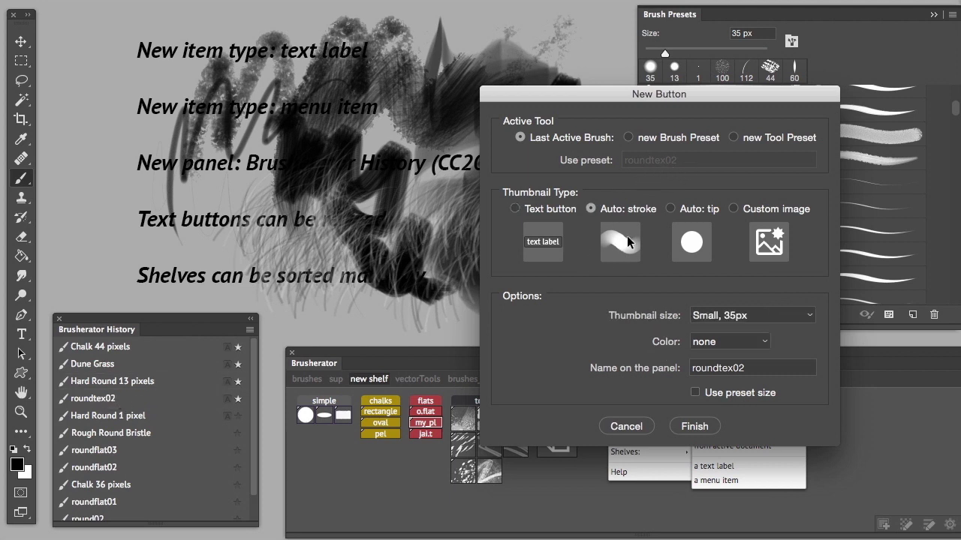
- Give the roundtex02 button a custom dark green color and place the finished button in the empty area of the new shelf
left_click(740, 343)
left_click(753, 328)
left_click(739, 338)
left_click(716, 402)
left_click(737, 343)
left_click(720, 467)
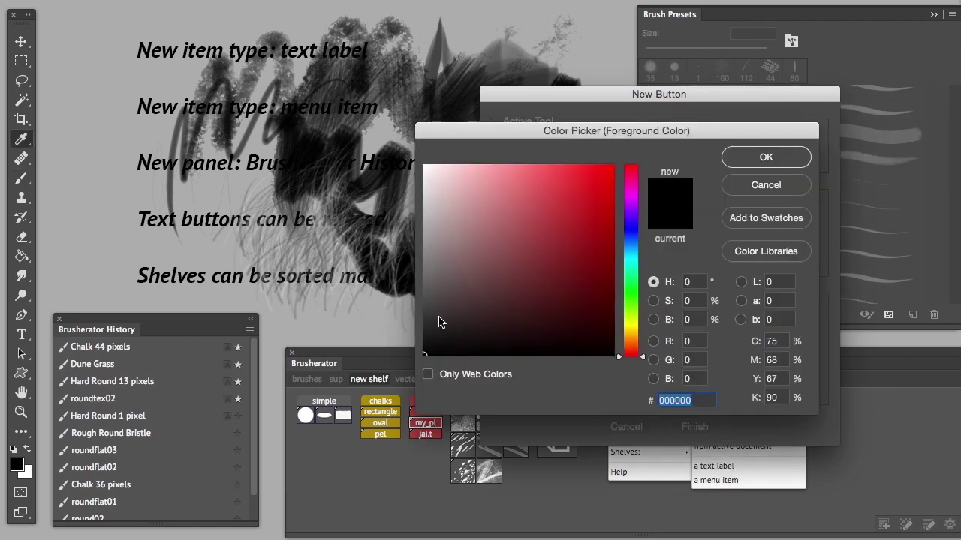
left_click(442, 302)
left_click(632, 299)
left_click_drag(502, 294, 460, 294)
left_click(765, 159)
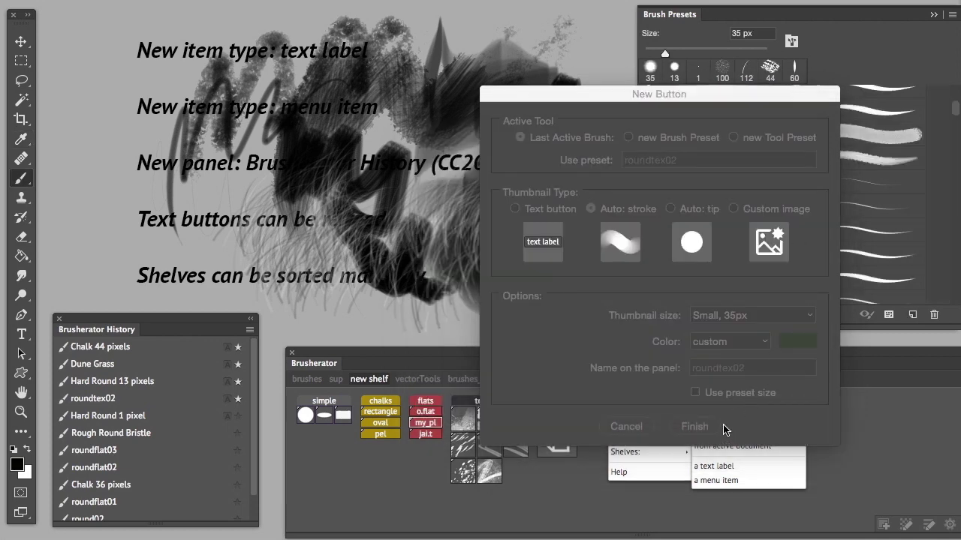
left_click(696, 427)
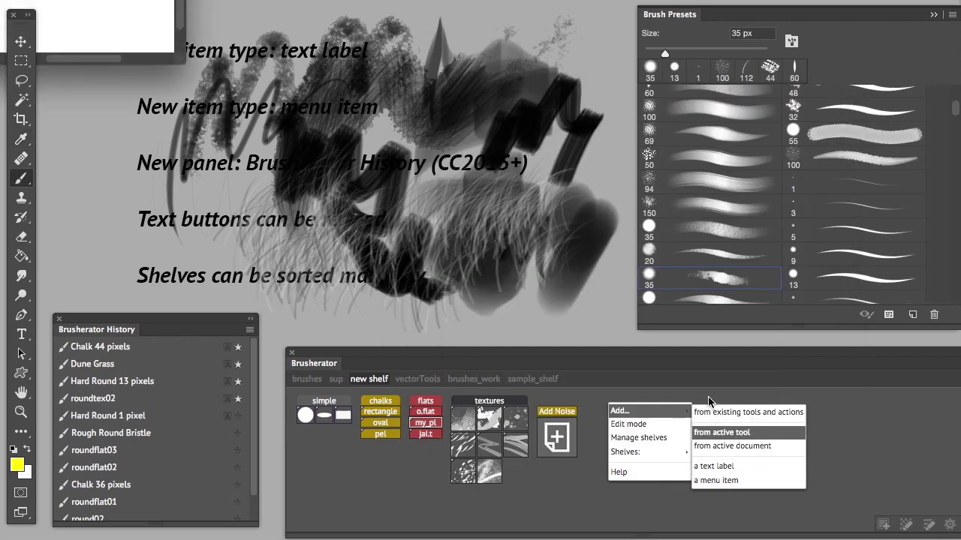
left_click(730, 391)
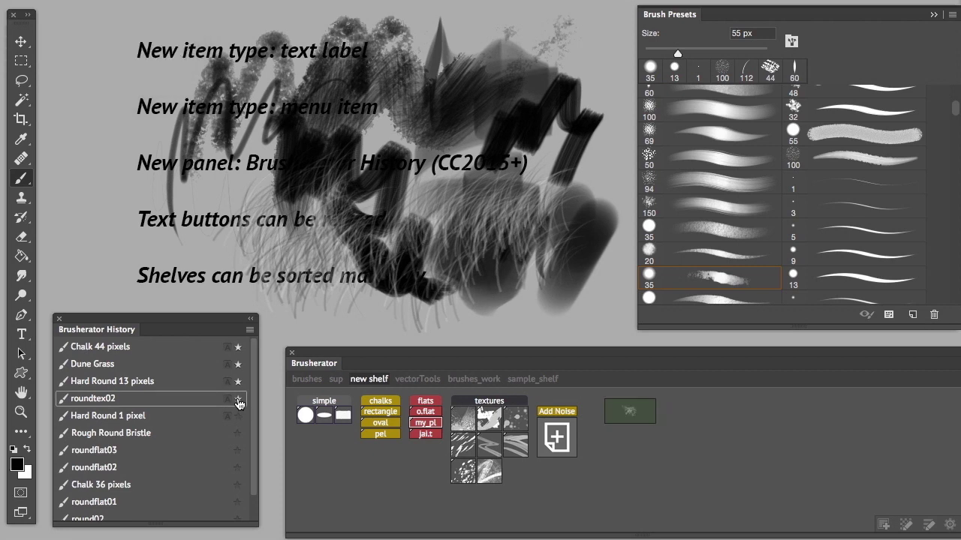
- Select Hard Round 13 pixels from the history and add it below the roundtex02 button, reusing the last button settings
left_click(153, 387)
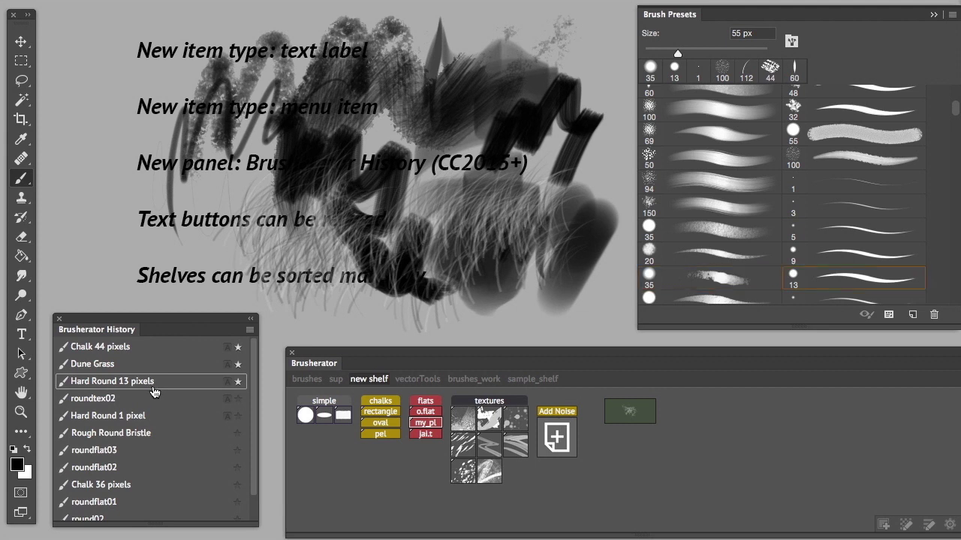
left_click(605, 435, "ctrl")
mouse_move(631, 442)
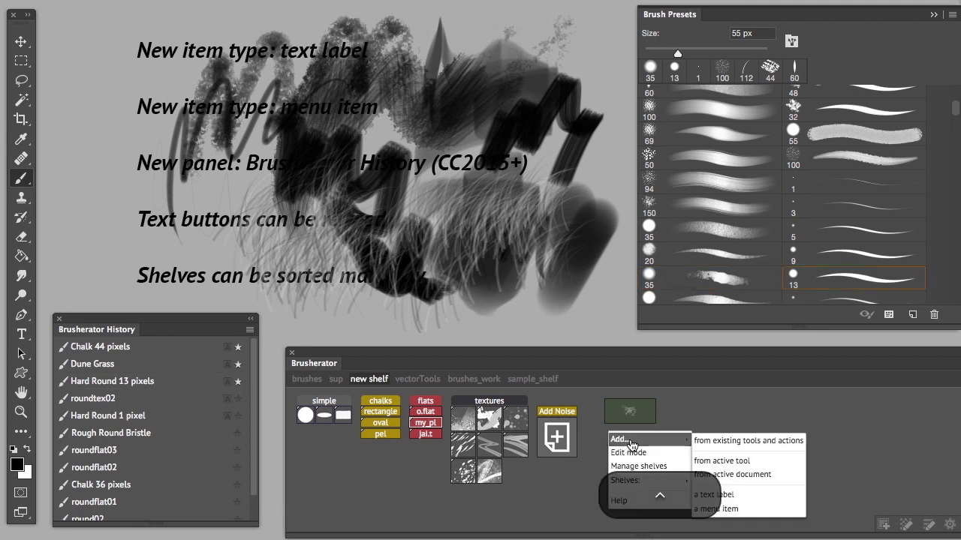
key("shift")
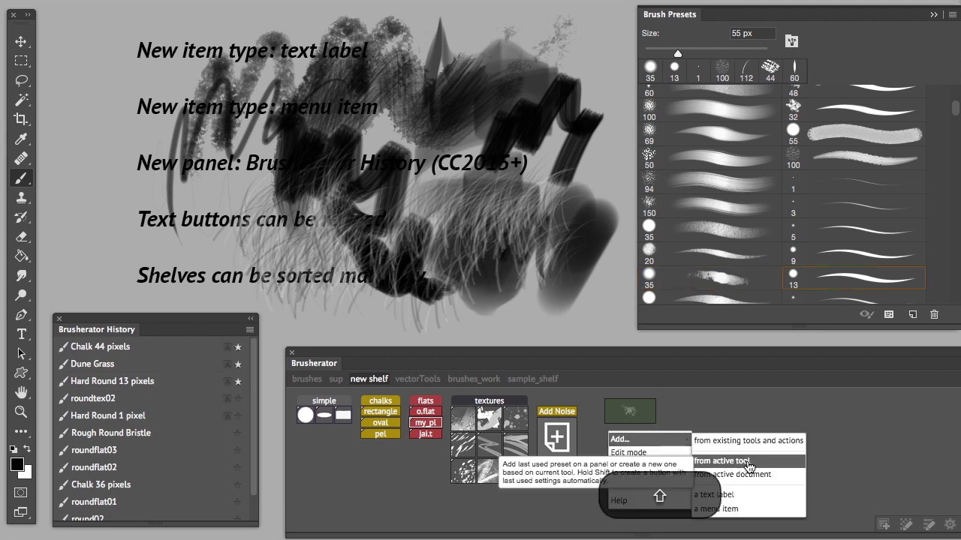
left_click(747, 464, "shift")
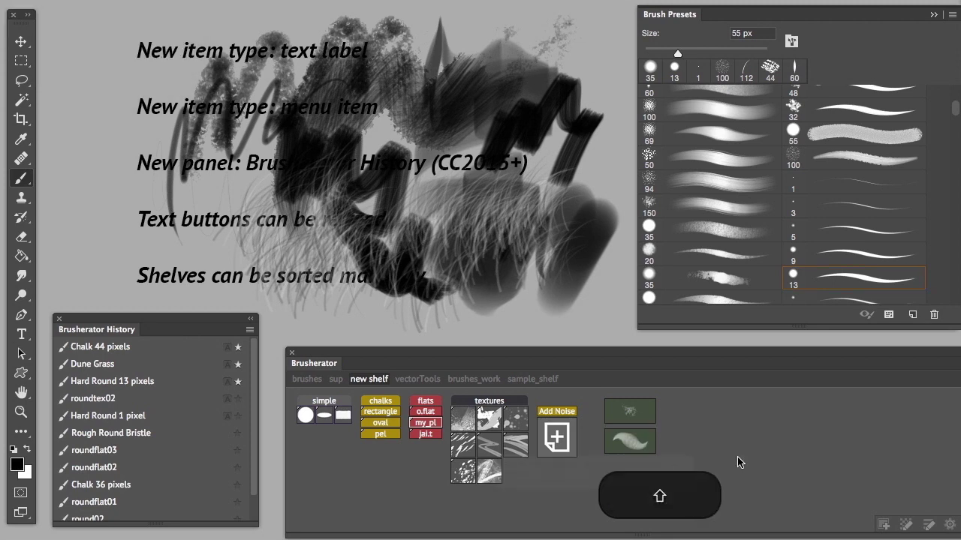
- Select Dune Grass from the history and add it as the third green shelf button with the last used settings
left_click(172, 367)
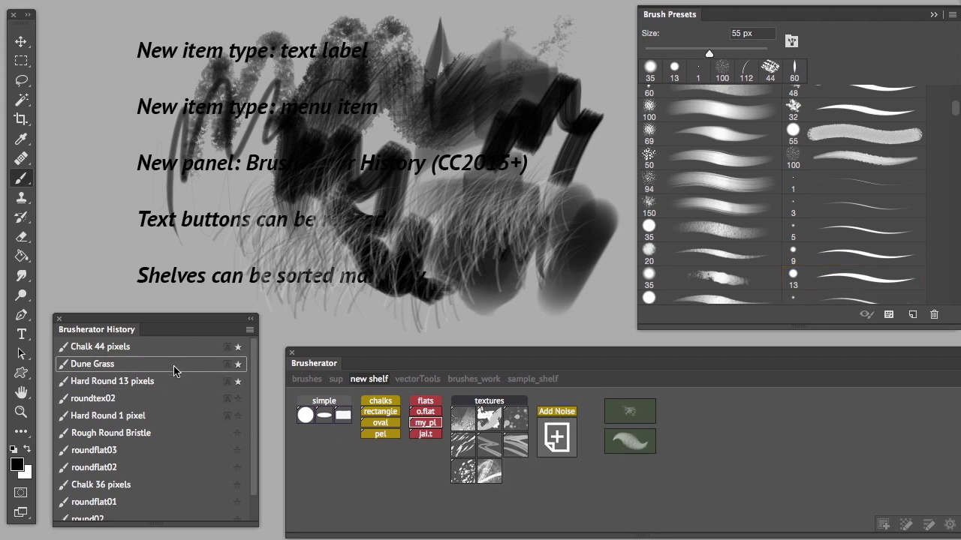
key("ctrl")
left_click(608, 467, "ctrl")
mouse_move(638, 398)
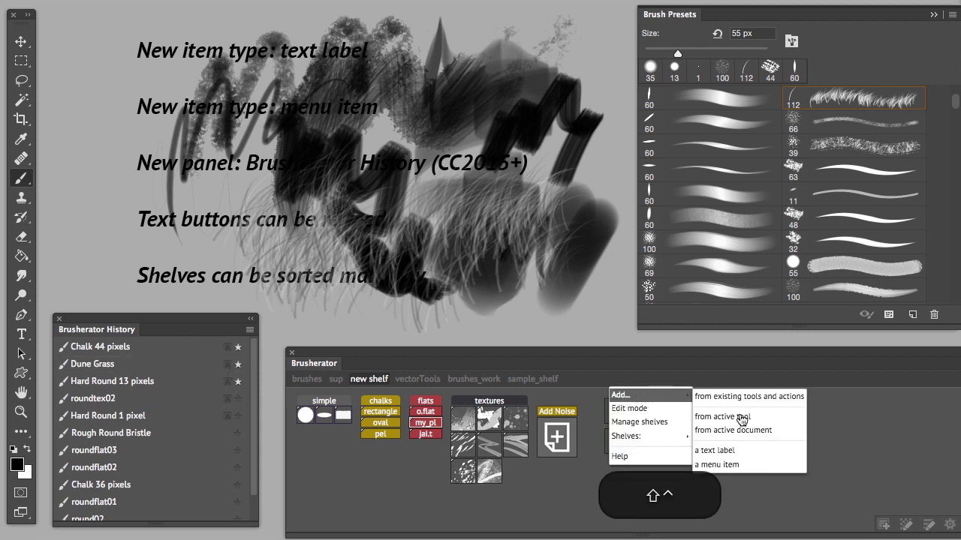
left_click(743, 419, "shift")
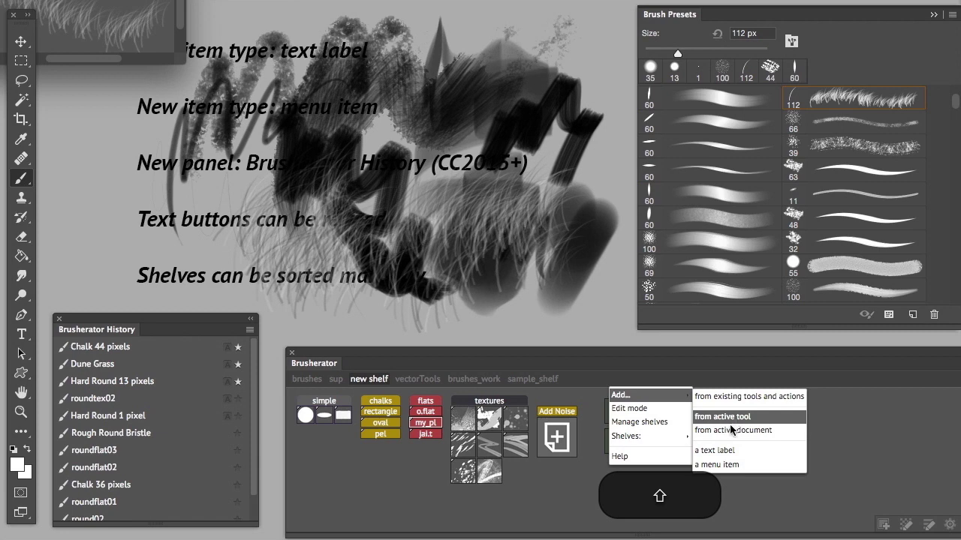
- Select Chalk 44 pixels from the history and add it as the fourth green shelf button with the last used settings
left_click(181, 351)
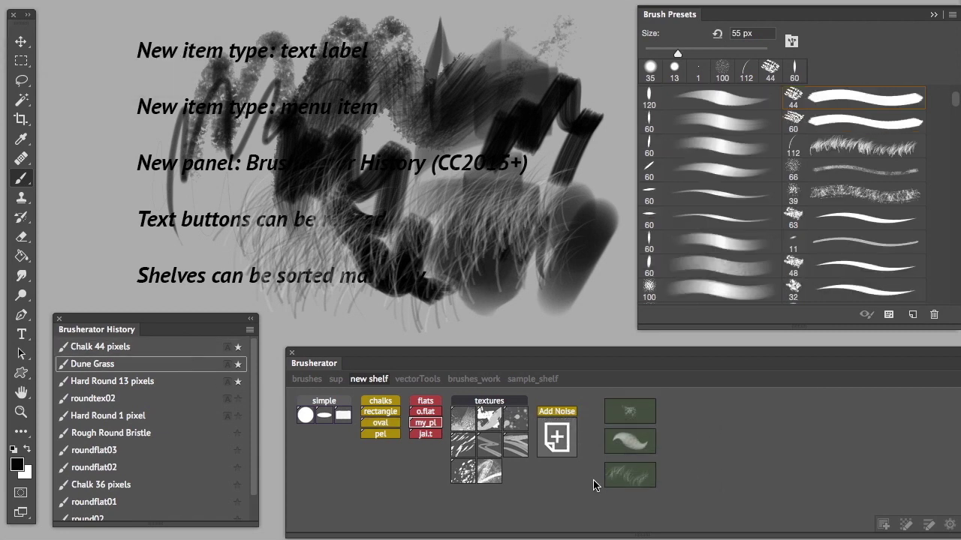
left_click(606, 499, "shift")
mouse_move(619, 426)
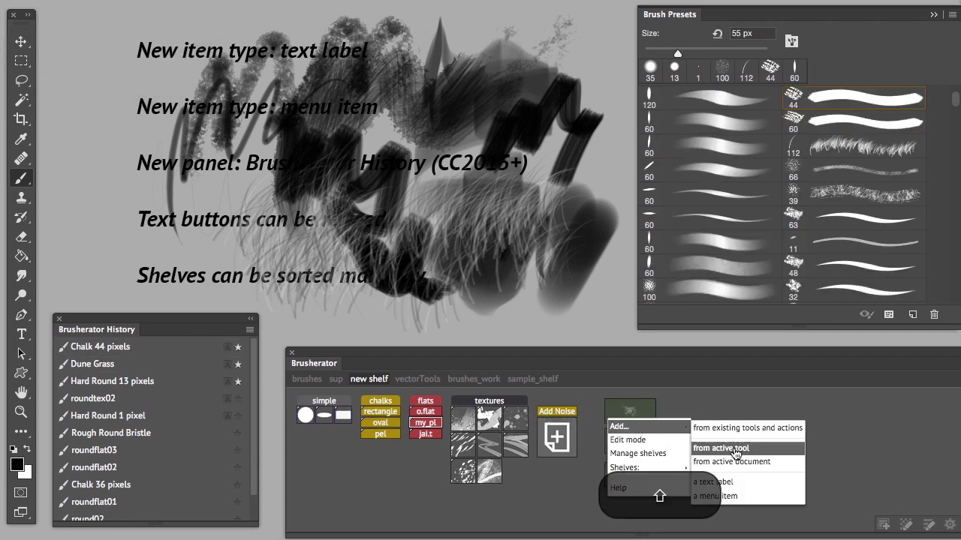
left_click(736, 451)
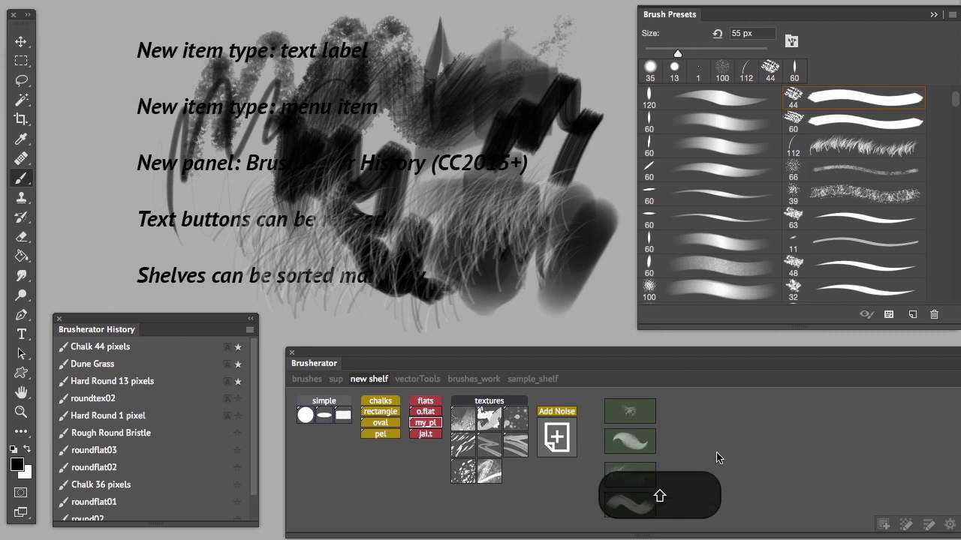
- Enlarge the four green brush buttons and arrange them in a tight vertical column on the shelf
key("alt")
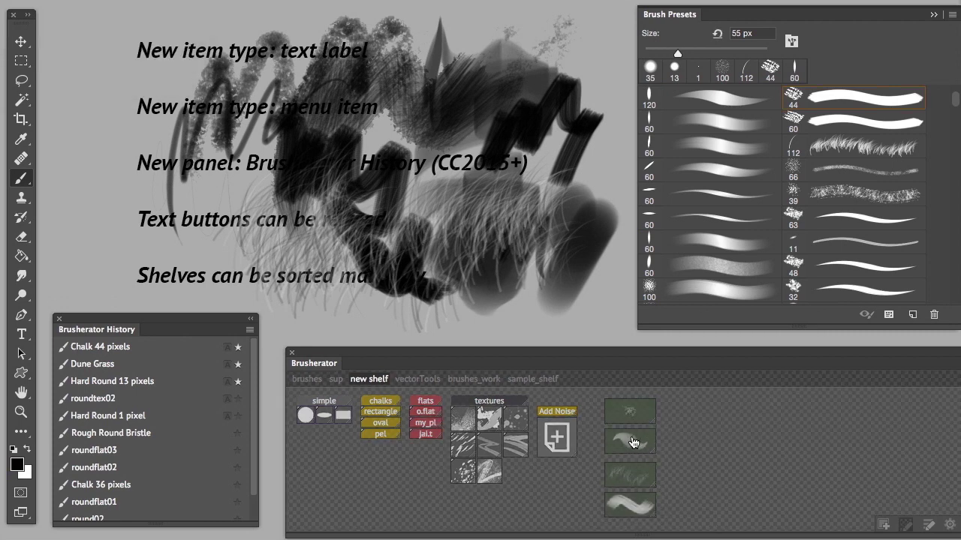
left_click_drag(632, 446, 631, 442)
left_click_drag(629, 478, 629, 467)
left_click_drag(624, 513, 649, 472)
key("alt")
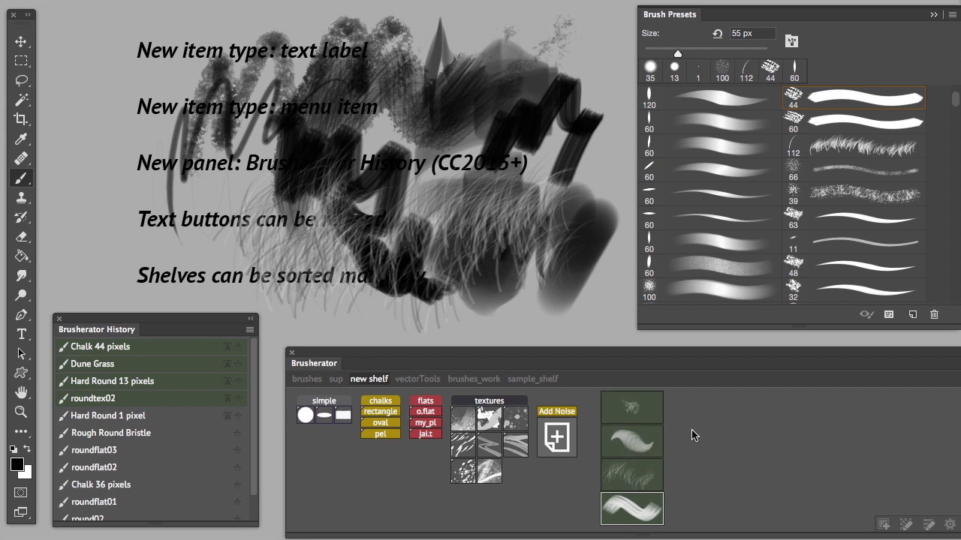
- Star Chalk 44 pixels, Dune Grass, and Hard Round 13 pixels in the brush history
left_click(238, 347)
left_click(237, 364)
left_click(237, 381)
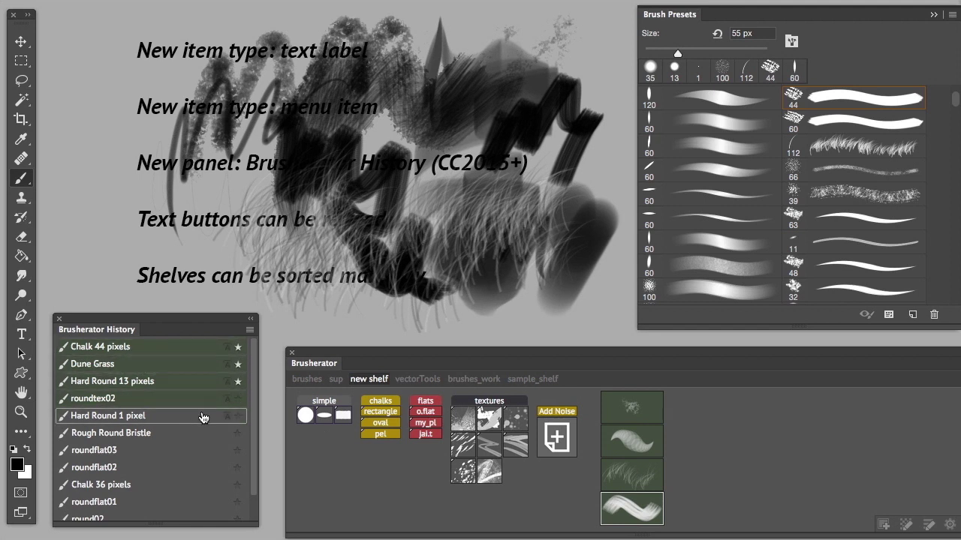
- Switch between the starred history brushes and paint wavy test strokes across the lower part of the canvas
left_click(142, 382)
left_click(138, 347)
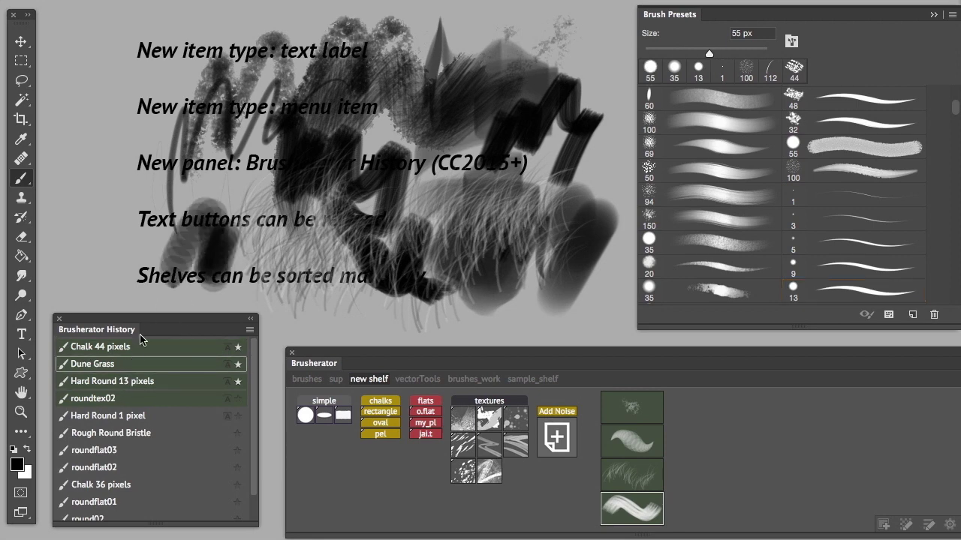
left_click_drag(190, 199, 398, 289)
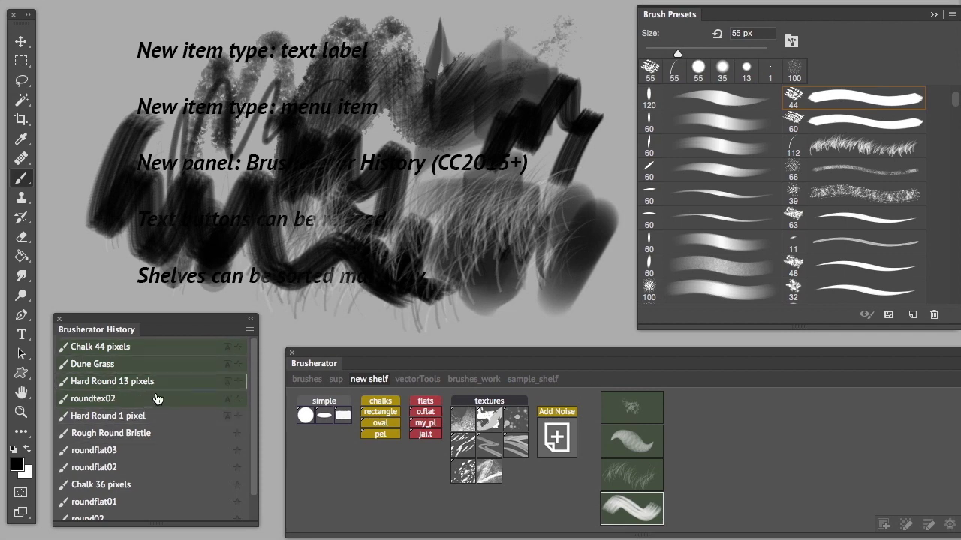
left_click(153, 354)
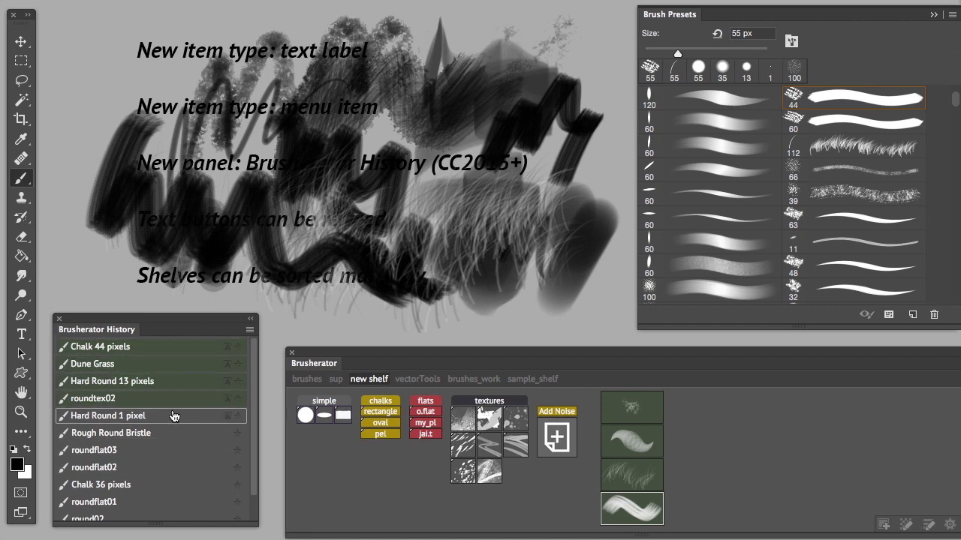
- Clear the painted strokes from the canvas and paint a thick zigzag near its upper part with the rectangle chalk brush
left_click(379, 411)
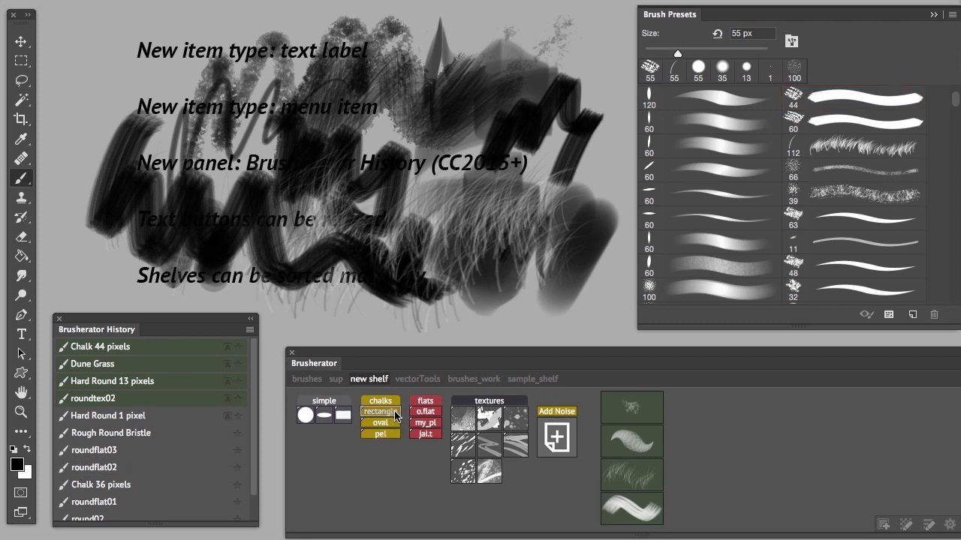
left_click_drag(559, 86, 597, 235)
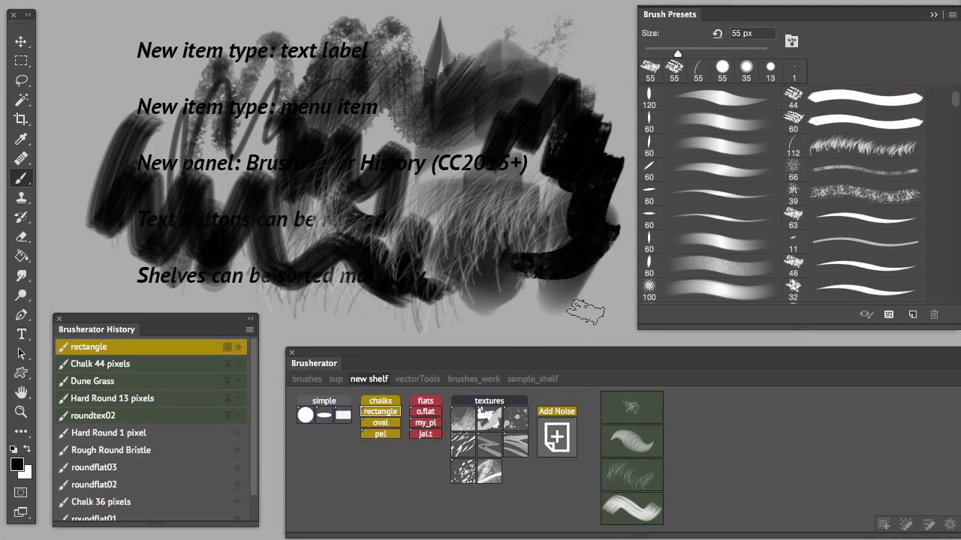
key("super+BackSpace")
key("super+d")
mouse_move(480, 98)
left_mouse_down()
mouse_move(461, 60)
mouse_move(559, 180)
left_mouse_up()
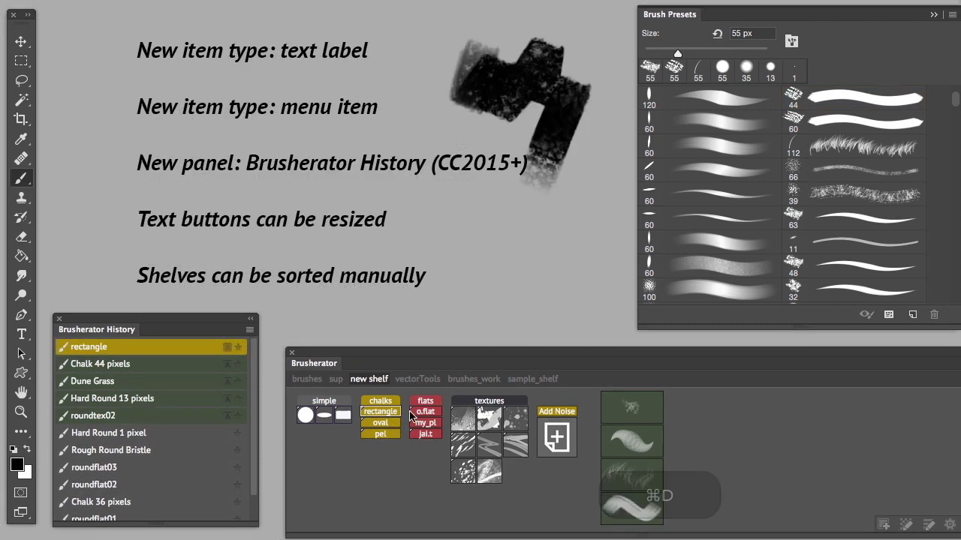
- Paint dry zigzag and horizontal strokes in the lower part of the canvas with the o.flat brush
left_click(426, 412)
left_click_drag(480, 210, 500, 189)
mouse_move(490, 251)
left_mouse_down()
mouse_move(531, 226)
mouse_move(546, 283)
left_mouse_up()
left_click_drag(433, 246, 585, 278)
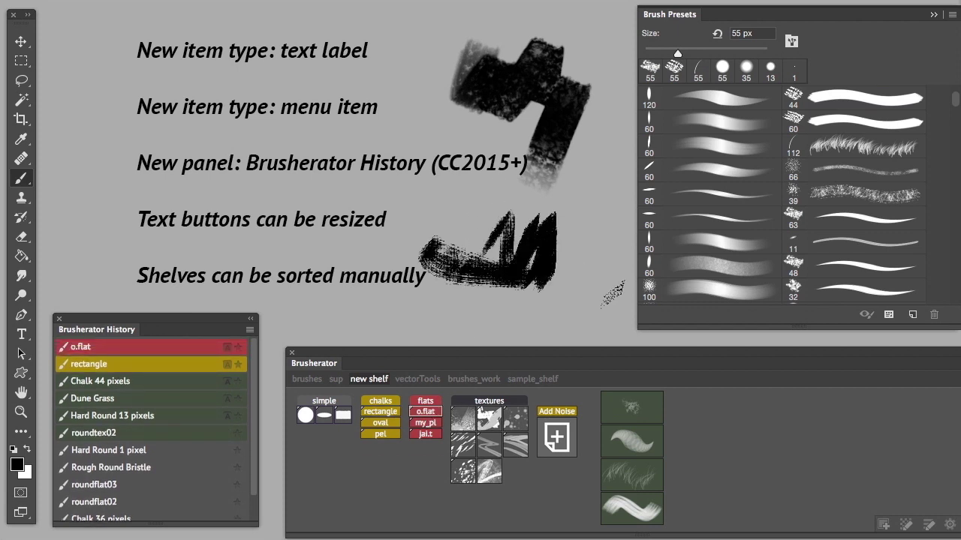
- Paint diagonal strokes with the my_pl flat brush and broken, ragged strokes with the e.paint texture brush
left_click(427, 424)
mouse_move(579, 139)
left_mouse_down()
mouse_move(584, 201)
mouse_move(565, 289)
left_mouse_up()
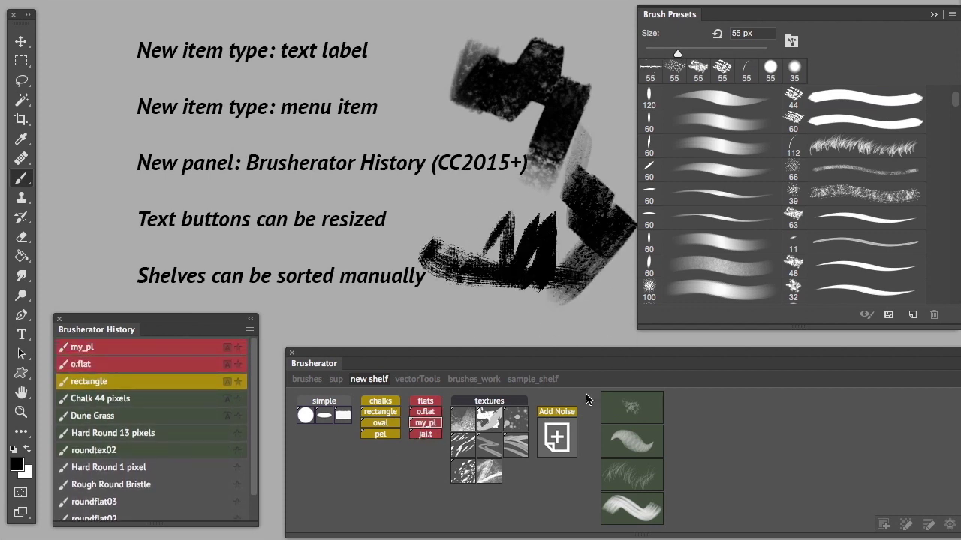
left_click(490, 420)
mouse_move(411, 186)
left_mouse_down()
mouse_move(405, 241)
mouse_move(330, 300)
mouse_move(616, 319)
left_mouse_up()
- Star my_pl, o.flat, and rectangle in the brush history
left_click(238, 364)
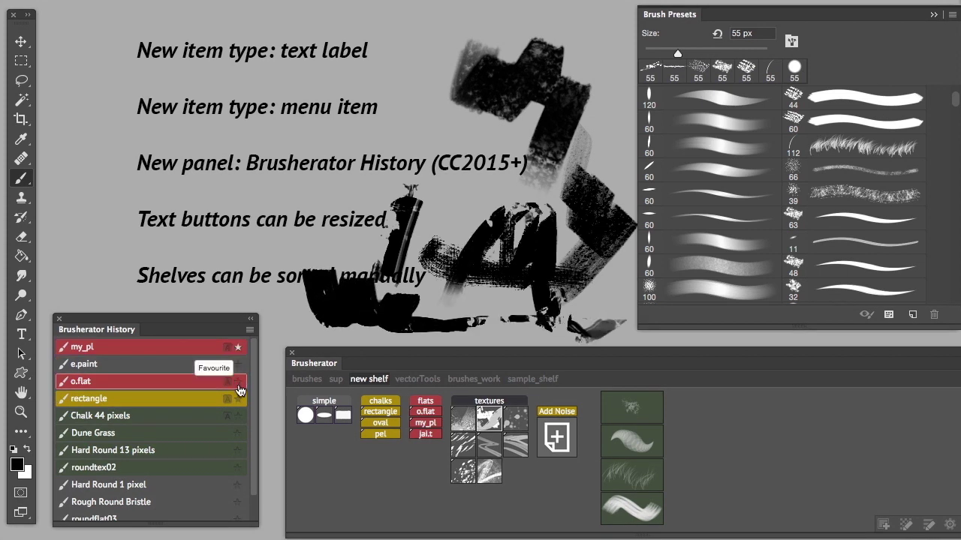
left_click(238, 382)
left_click(238, 399)
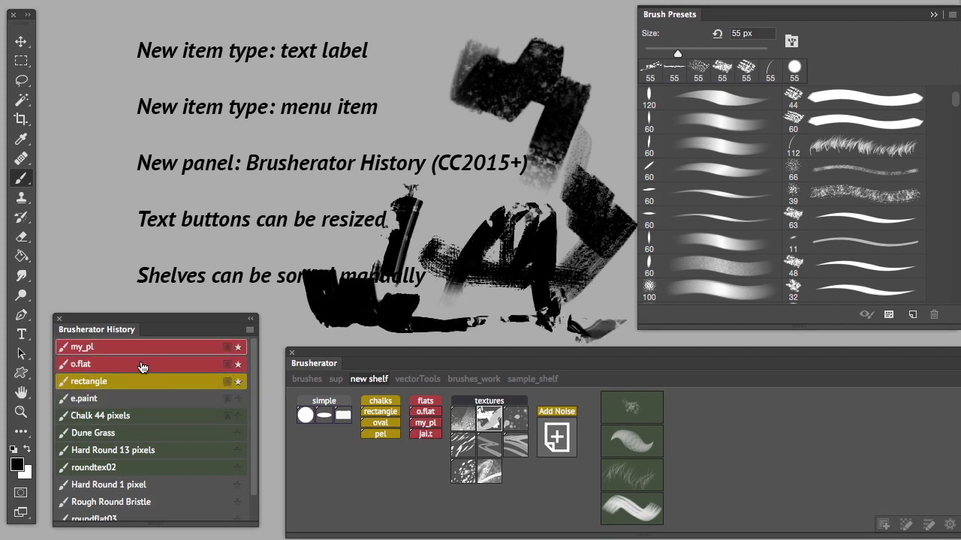
- Paint test strokes over the text lines with the starred rectangle, o.flat, and my_pl brushes picked from the history
left_click(150, 380)
mouse_move(324, 148)
left_mouse_down()
mouse_move(361, 163)
mouse_move(328, 230)
left_mouse_up()
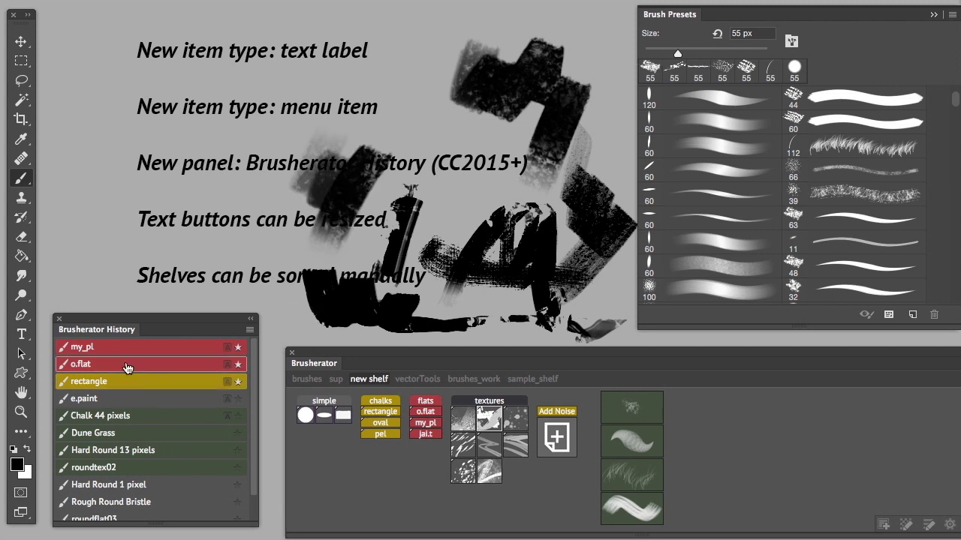
left_click(128, 365)
left_click_drag(406, 123, 386, 132)
left_click(161, 350)
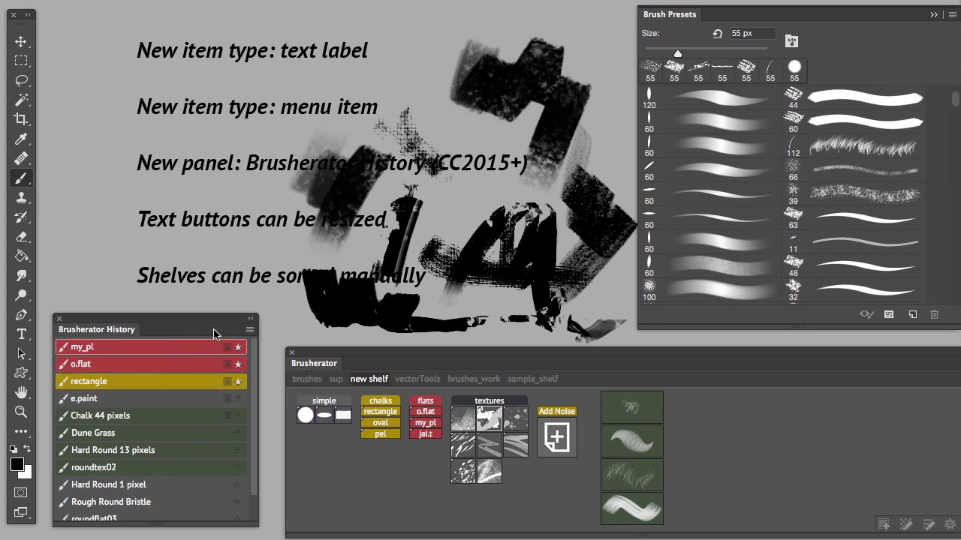
mouse_move(371, 50)
left_mouse_down()
mouse_move(366, 119)
mouse_move(395, 202)
left_mouse_up()
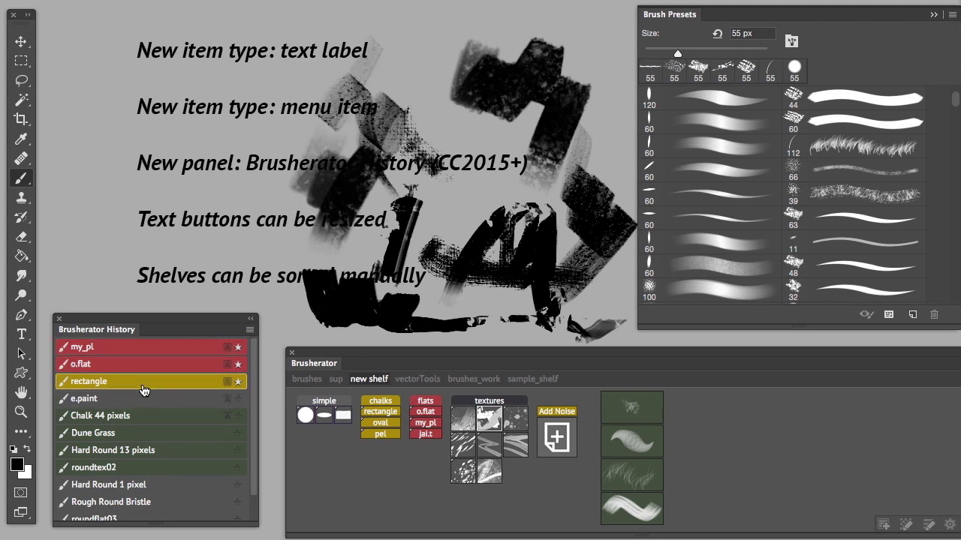
- Paint dark strokes over the "Shelves can be sorted manually" line with the starred rectangle brush from the history
left_click(143, 385)
mouse_move(256, 212)
left_mouse_down()
mouse_move(272, 261)
mouse_move(249, 297)
left_mouse_up()
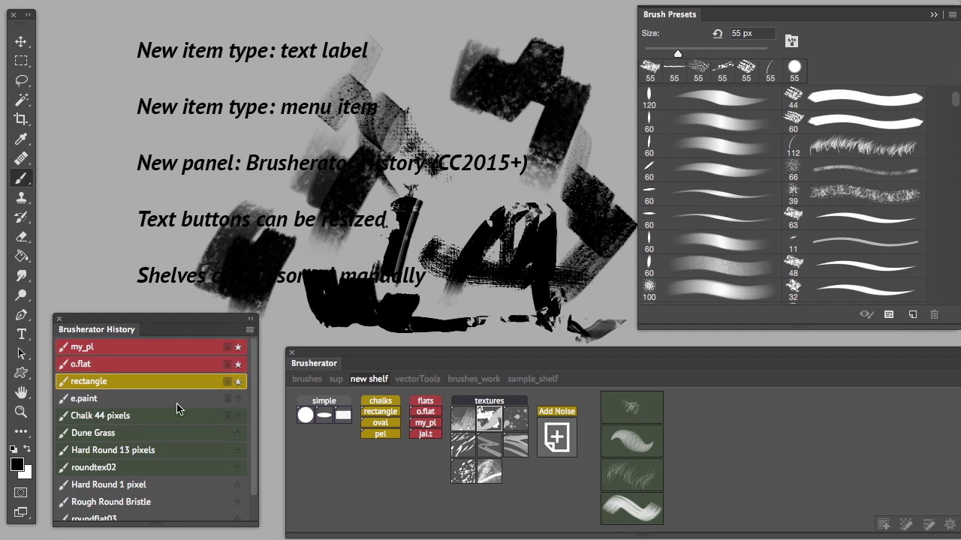
- Assign the hotkey Cmd+F5 to Historator Button 1 in the brush history's hotkey settings
left_click(228, 349)
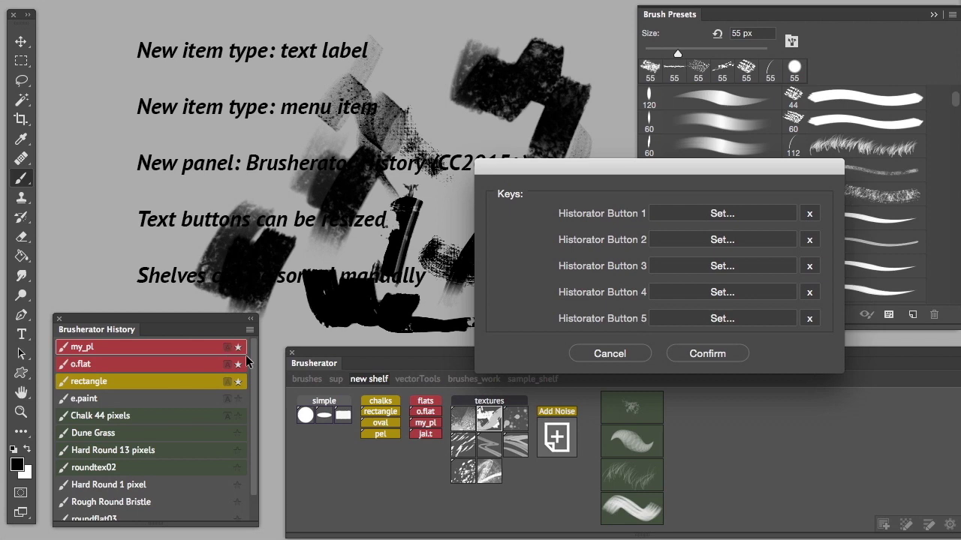
key("Escape")
left_click(250, 330)
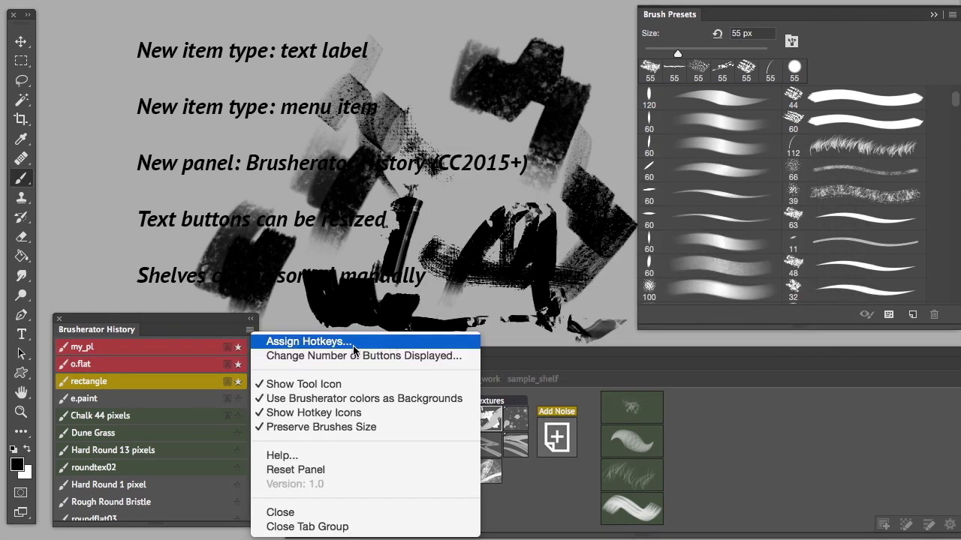
left_click(304, 343)
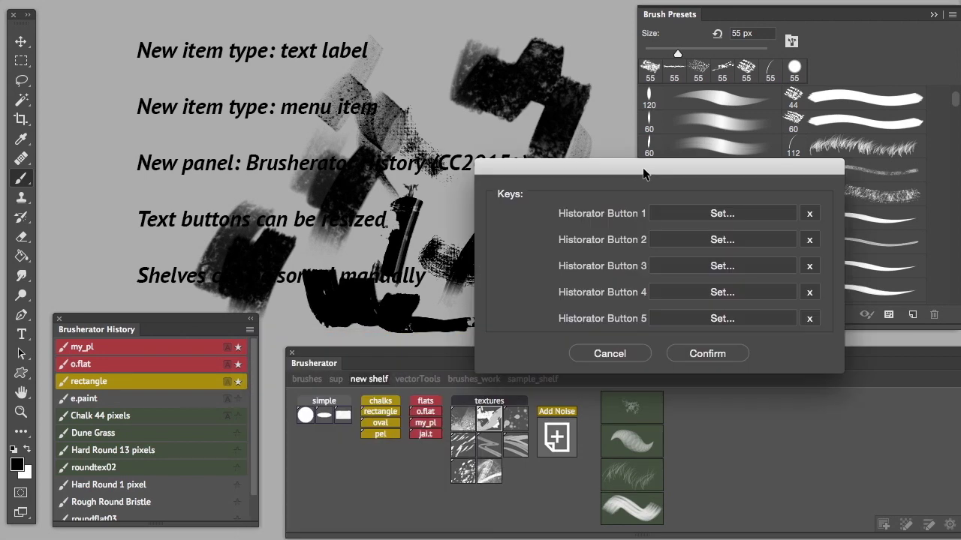
left_click(675, 210)
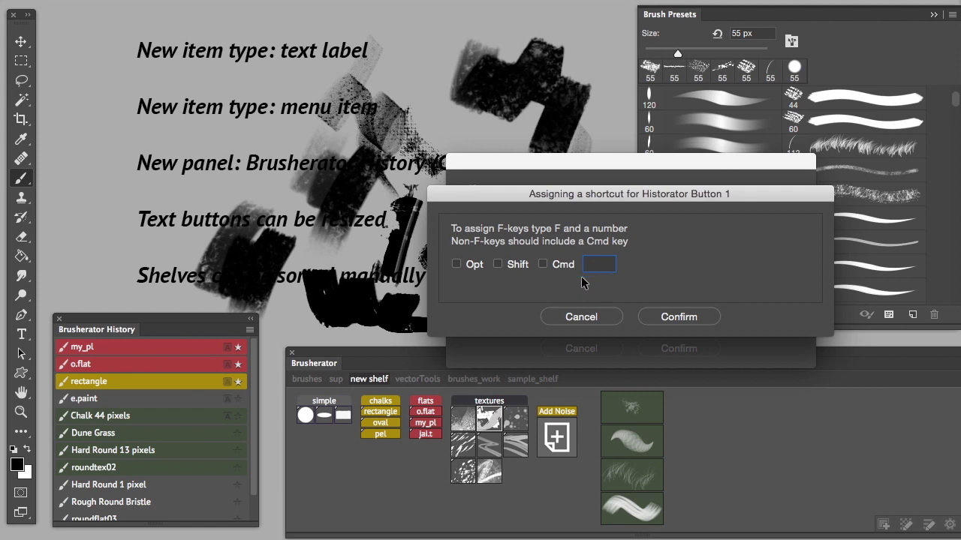
type("F5")
- Assign Cmd+F6 to Historator Button 2 and Cmd+F7 to Historator Button 3, and save the hotkeys
type("F")
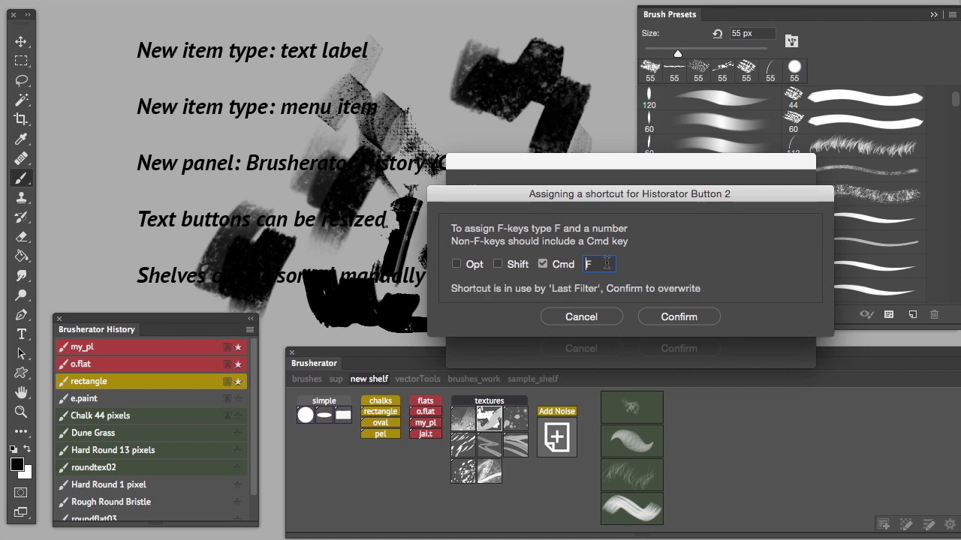
type("6")
left_click(644, 322)
type("F7")
left_click(678, 316)
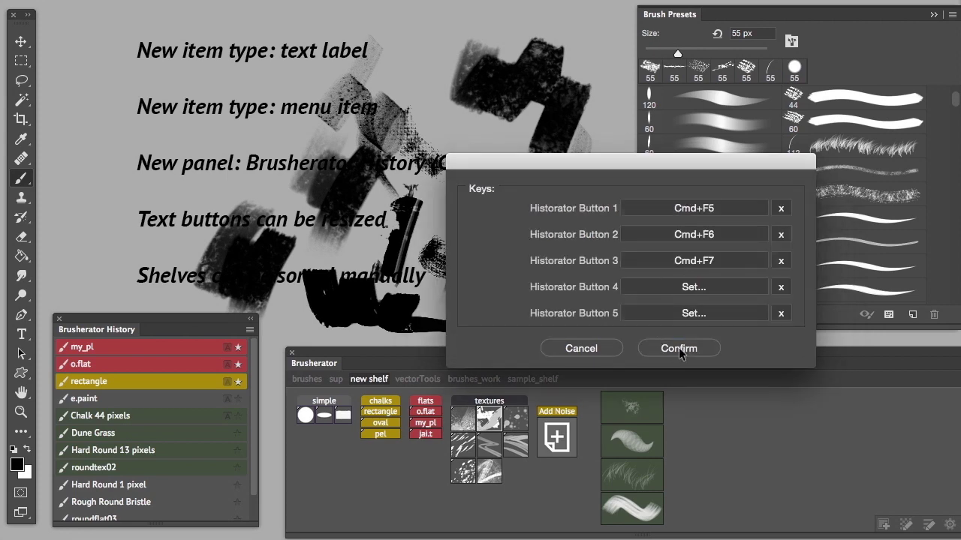
left_click(678, 348)
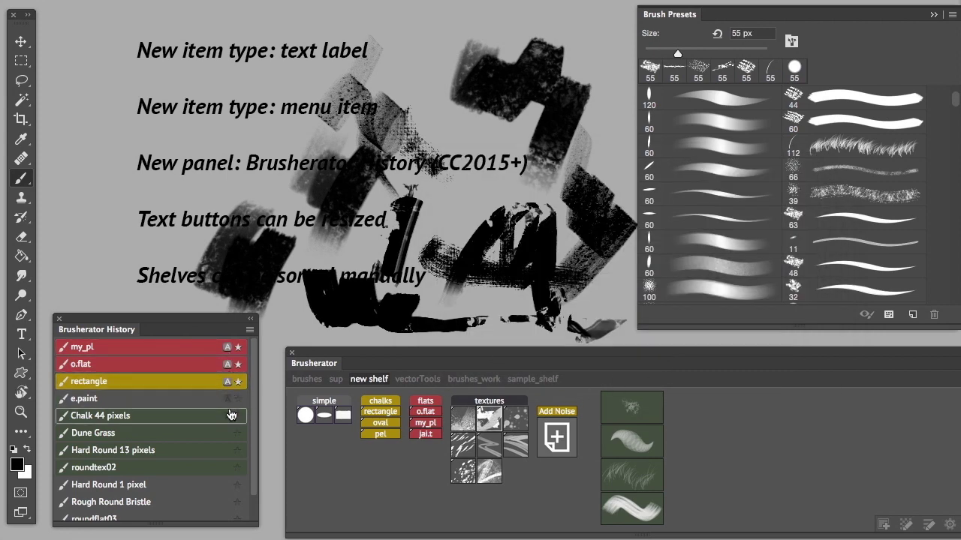
- Paint textured strokes across the "New item type: menu item" line with rectangle and roundtex02 picked from the history
left_click(229, 350)
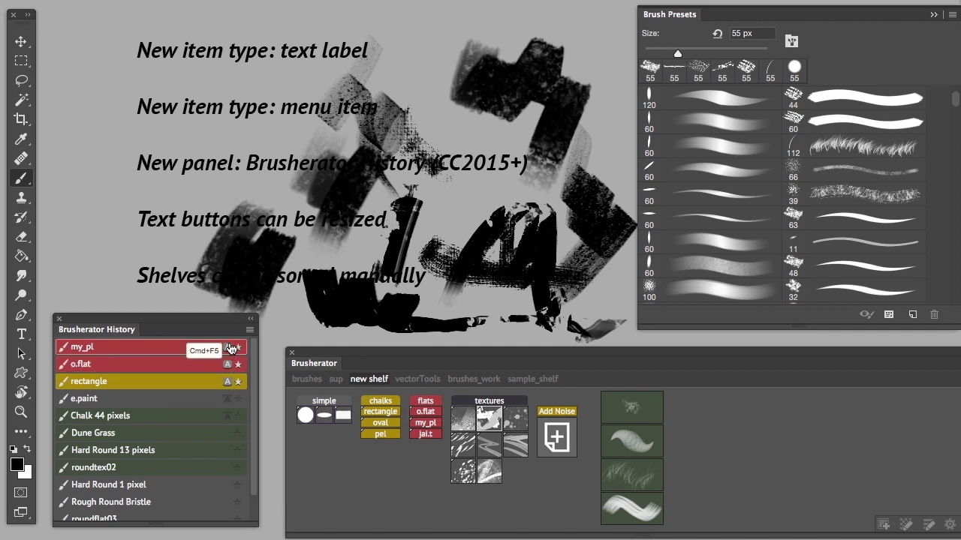
left_click(229, 384)
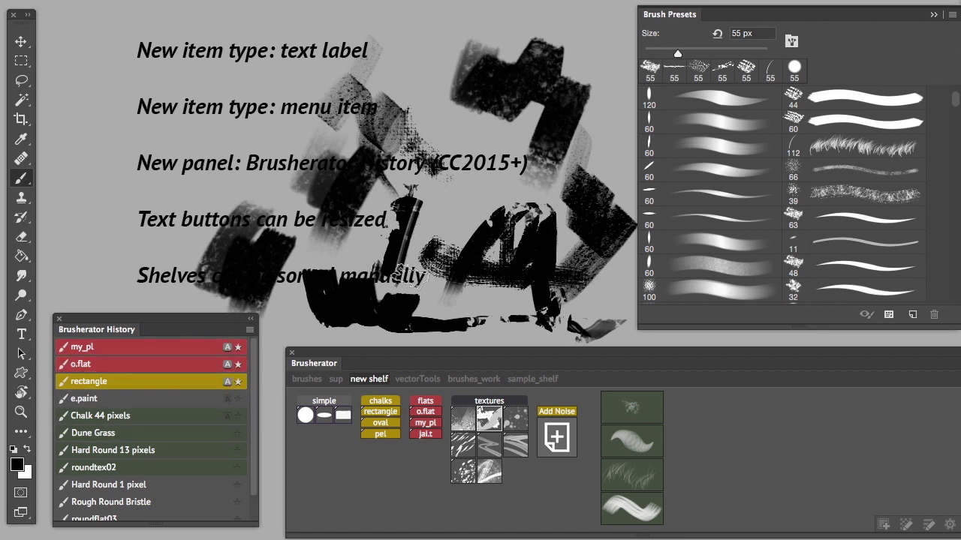
mouse_move(196, 106)
left_mouse_down()
mouse_move(254, 112)
mouse_move(253, 180)
left_mouse_up()
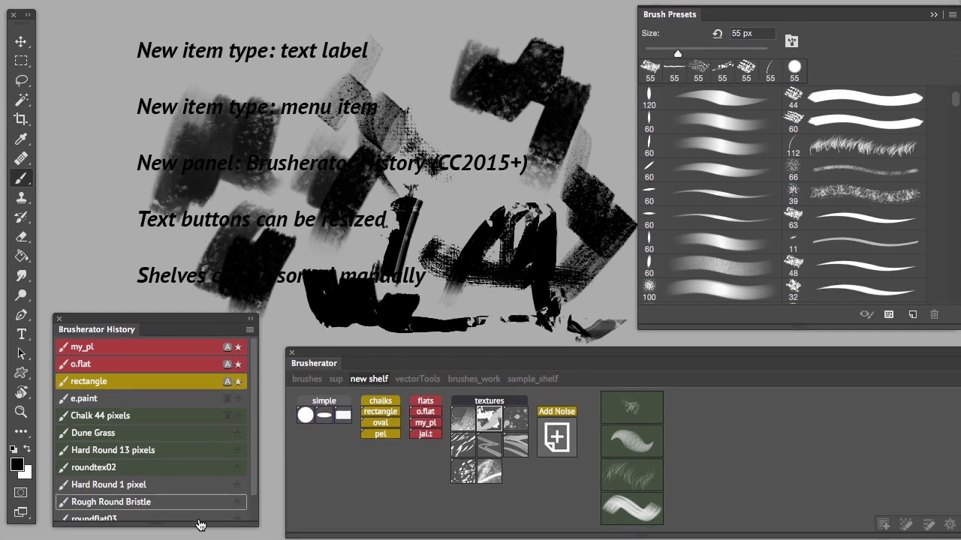
left_click(137, 468)
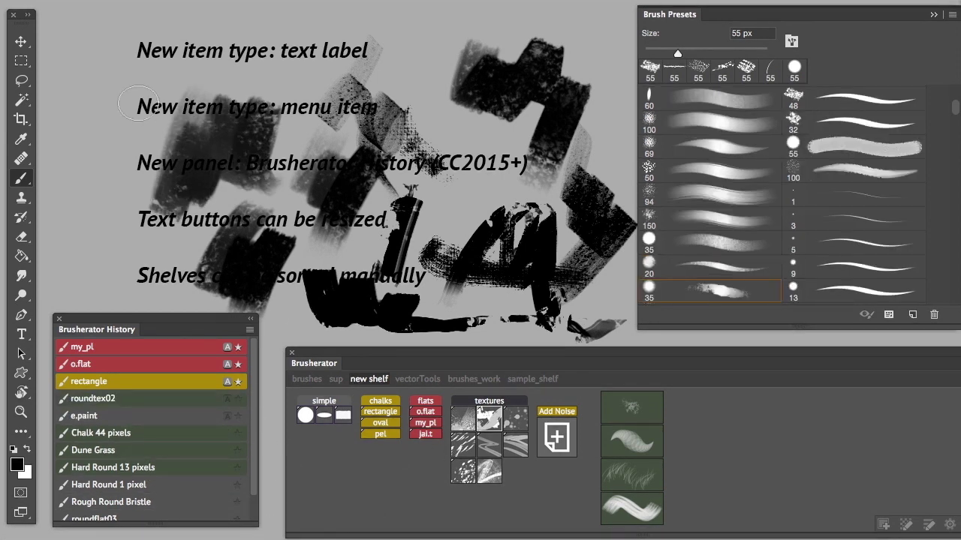
mouse_move(137, 105)
left_mouse_down()
mouse_move(142, 225)
mouse_move(210, 270)
mouse_move(296, 120)
left_mouse_up()
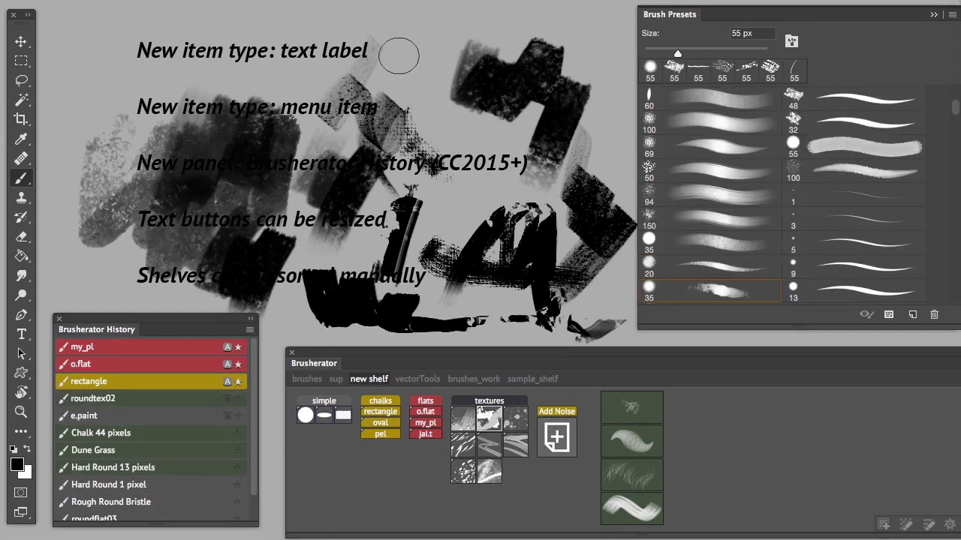
- Paint test strokes on the canvas with my_pl, o.flat, and rectangle, switching between these brushes with their assigned hotkeys
key("super+F5")
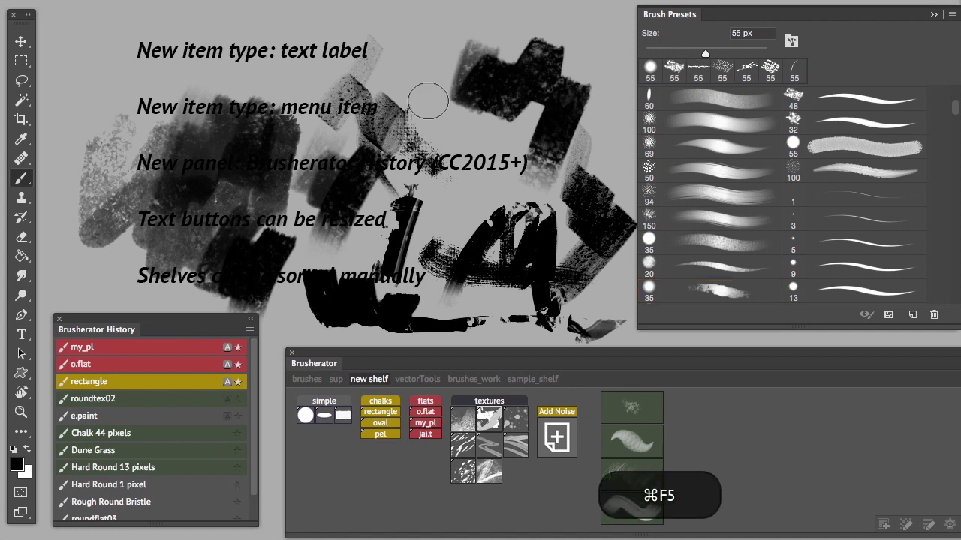
mouse_move(386, 105)
left_mouse_down()
mouse_move(420, 83)
mouse_move(446, 132)
mouse_move(438, 206)
mouse_move(446, 191)
left_mouse_up()
key("super+F6")
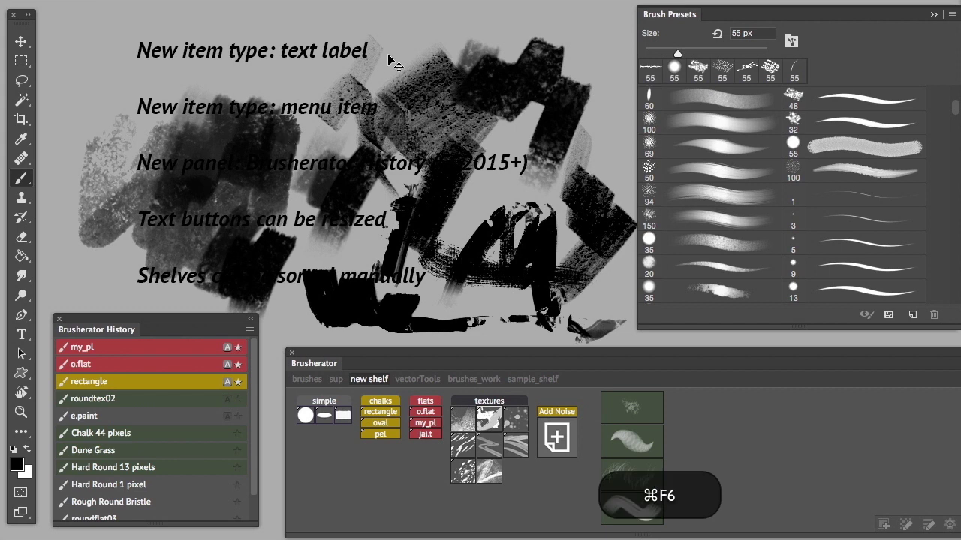
left_click_drag(435, 57, 434, 93)
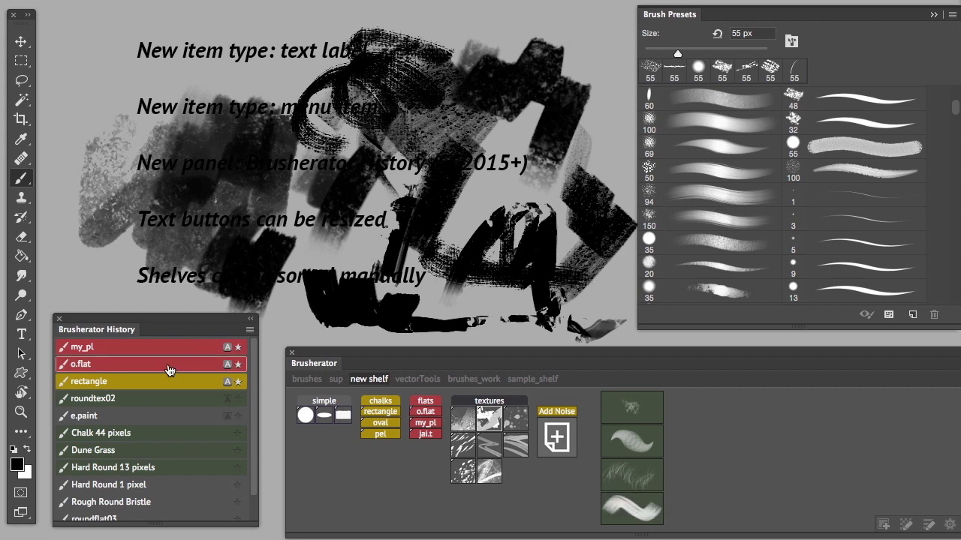
key("super+F7")
mouse_move(91, 79)
left_mouse_down()
mouse_move(112, 67)
mouse_move(251, 94)
mouse_move(379, 276)
mouse_move(537, 330)
left_mouse_up()
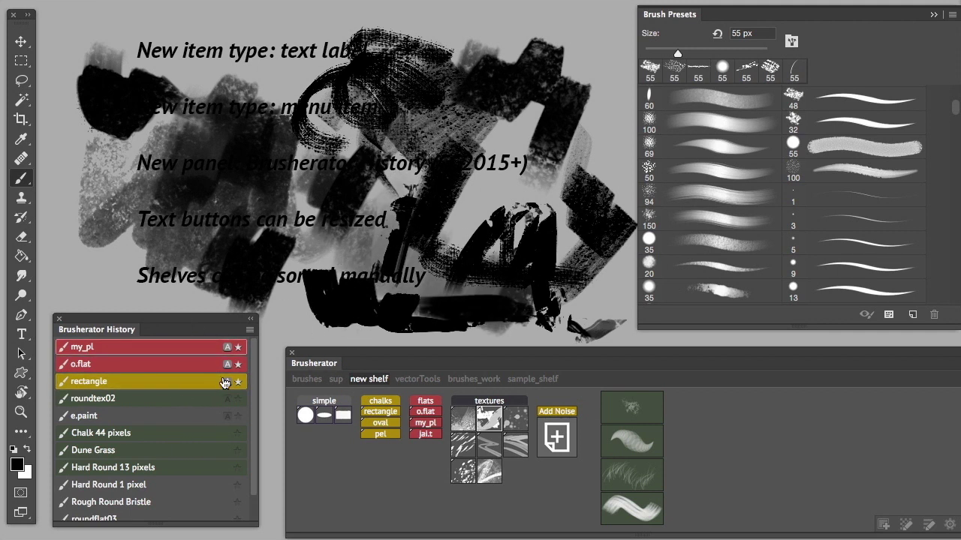
- Remove the stars from rectangle, o.flat, and my_pl in the brush history
left_click(238, 381)
left_click(238, 365)
left_click(239, 348)
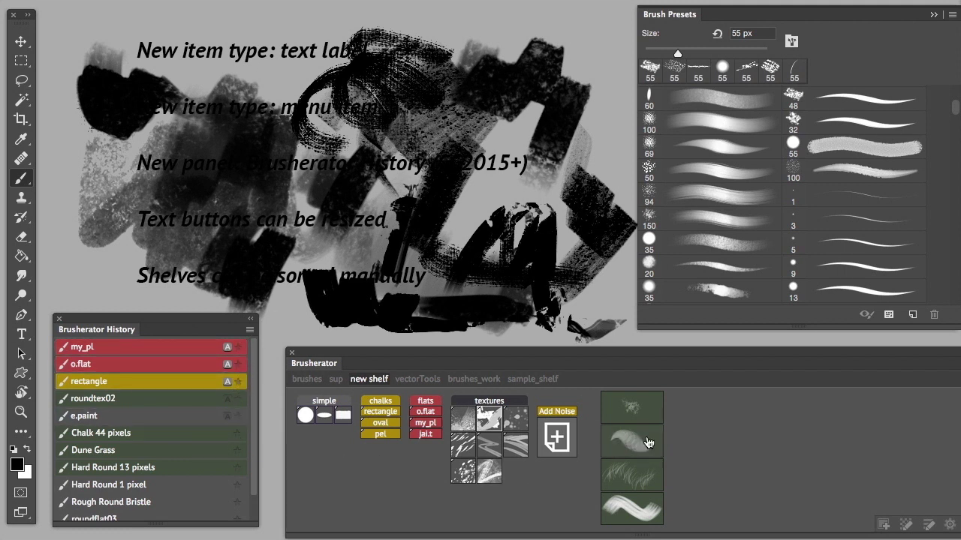
- Pick Hard Round 13 pixels, Dune Grass, and Chalk 44 pixels from the shelf and star them in the history
left_click(646, 442)
left_click(641, 480)
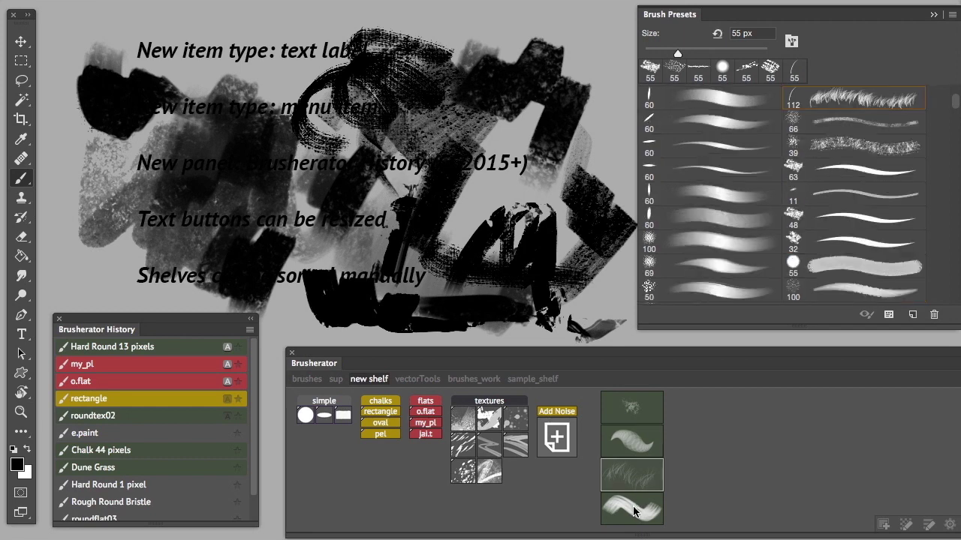
left_click(634, 511)
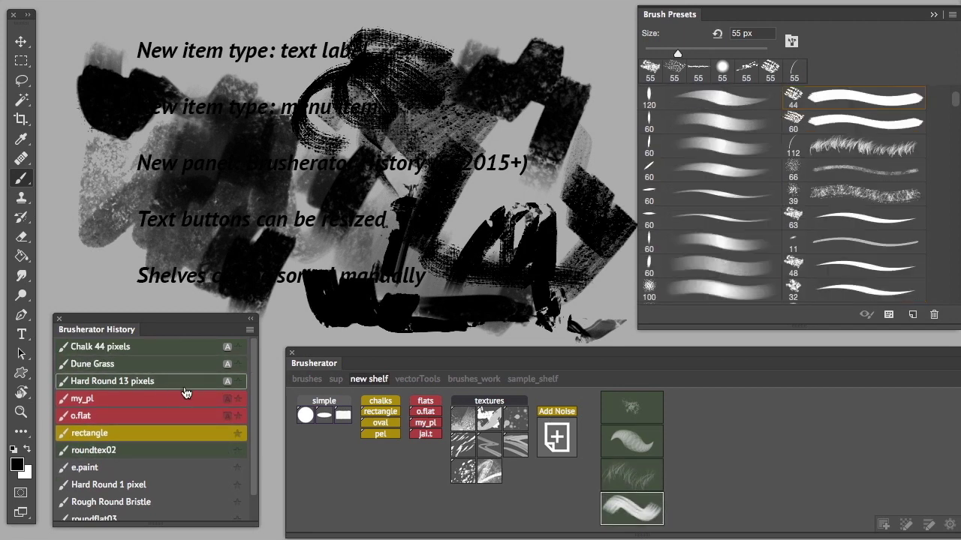
left_click(237, 387)
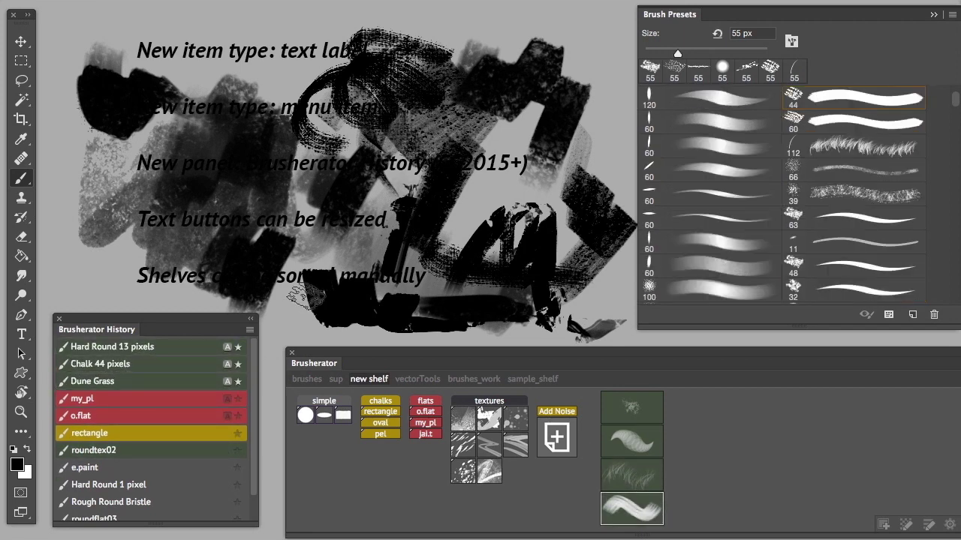
- Paint solid strokes with the starred Hard Round 13 pixels and Chalk 44 pixels brushes using their hotkeys, and hide the brush presets
key("super")
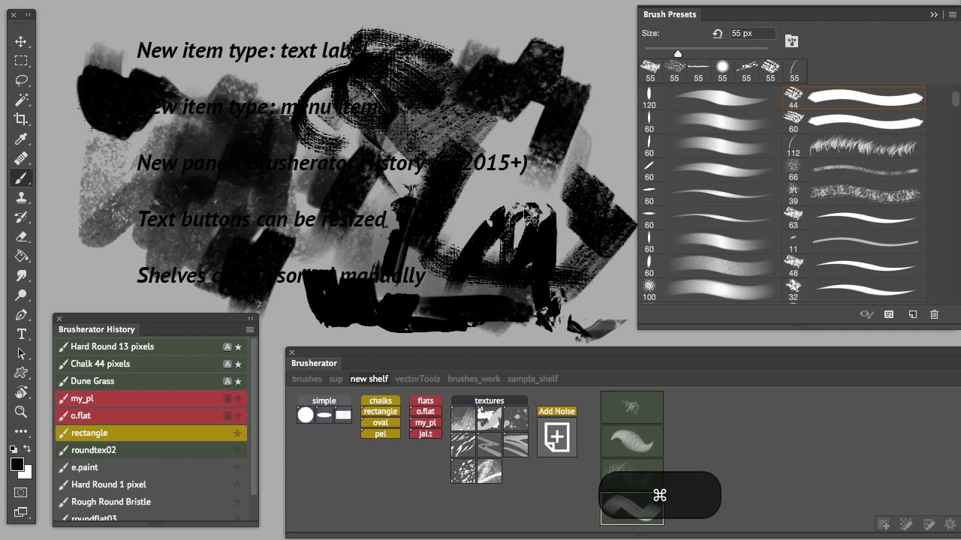
key("super+F5")
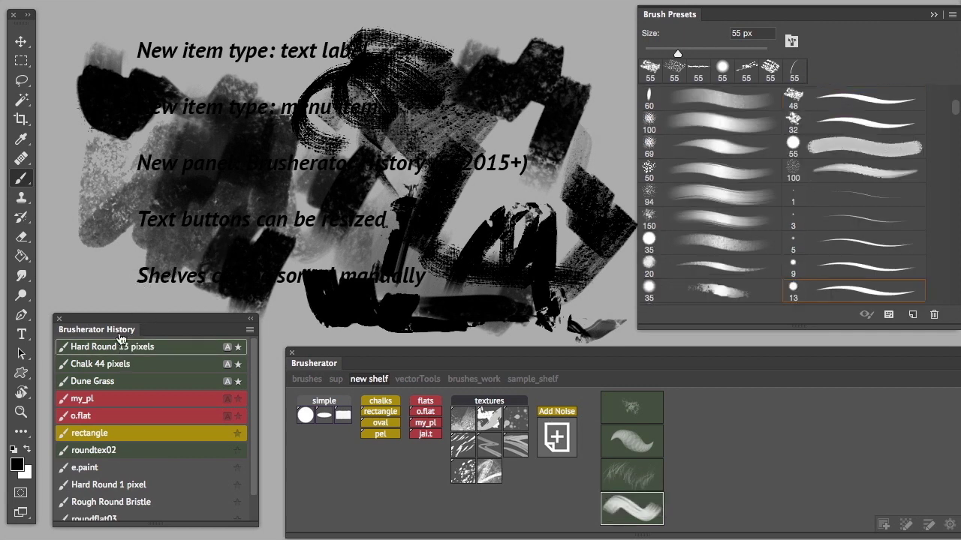
mouse_move(96, 210)
left_mouse_down()
mouse_move(87, 251)
mouse_move(122, 285)
left_mouse_up()
key("super+F6")
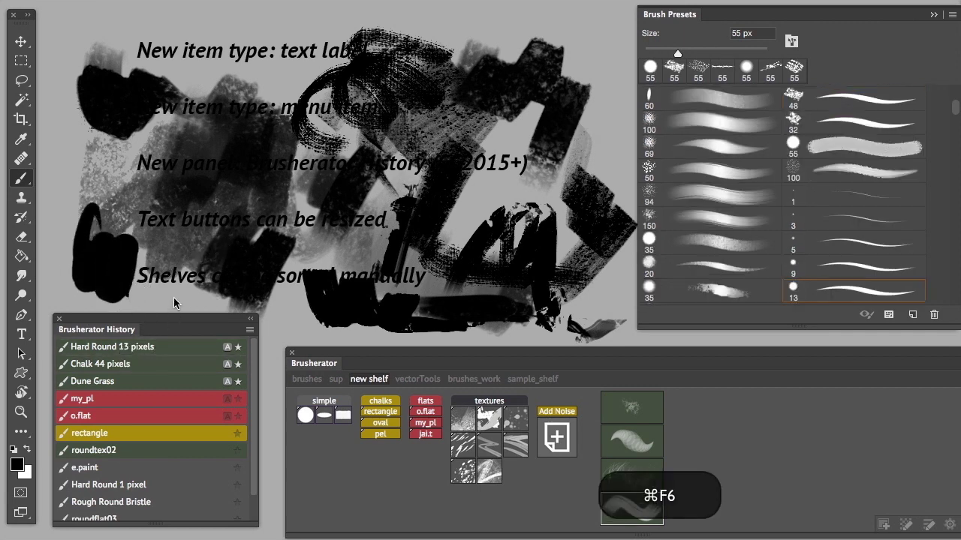
mouse_move(94, 135)
left_mouse_down()
mouse_move(83, 187)
mouse_move(285, 75)
mouse_move(442, 180)
left_mouse_up()
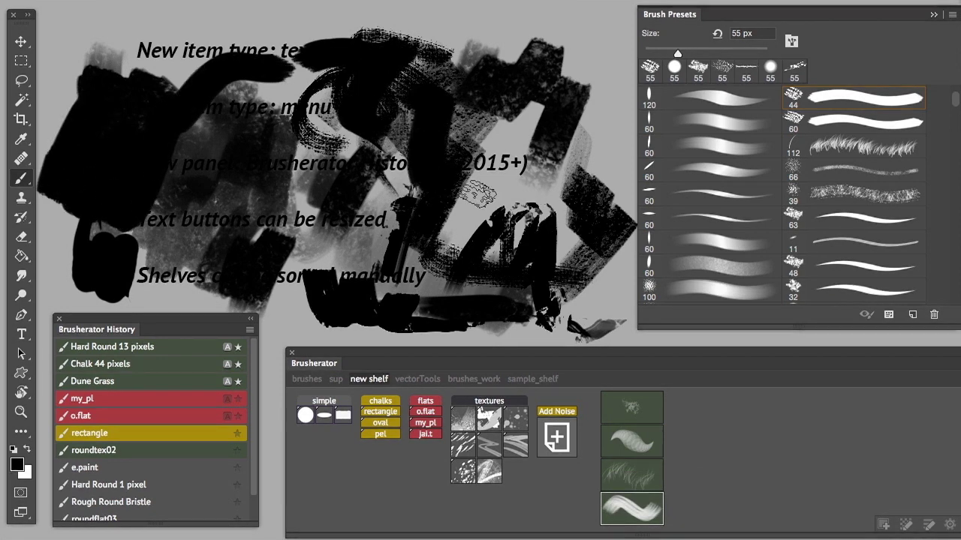
key("F5")
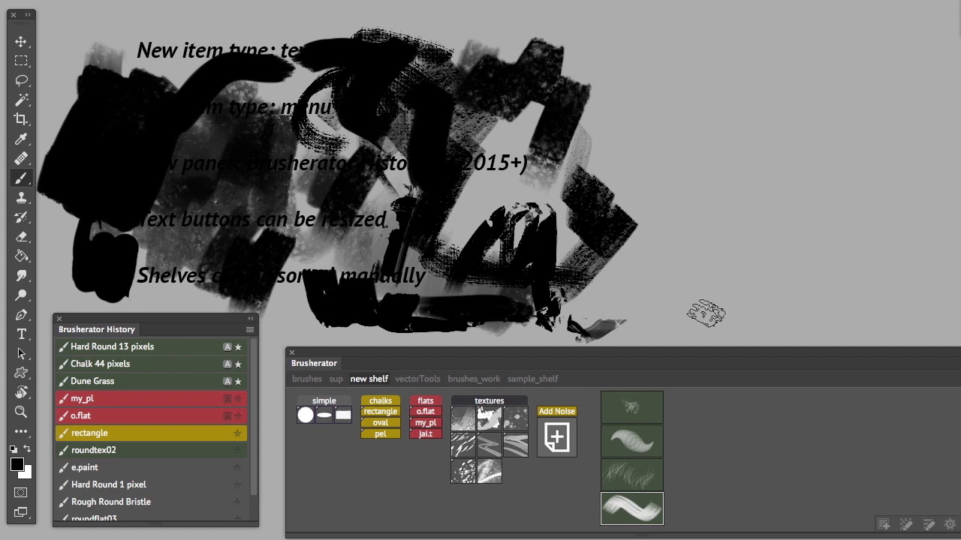
left_click_drag(630, 230, 656, 289)
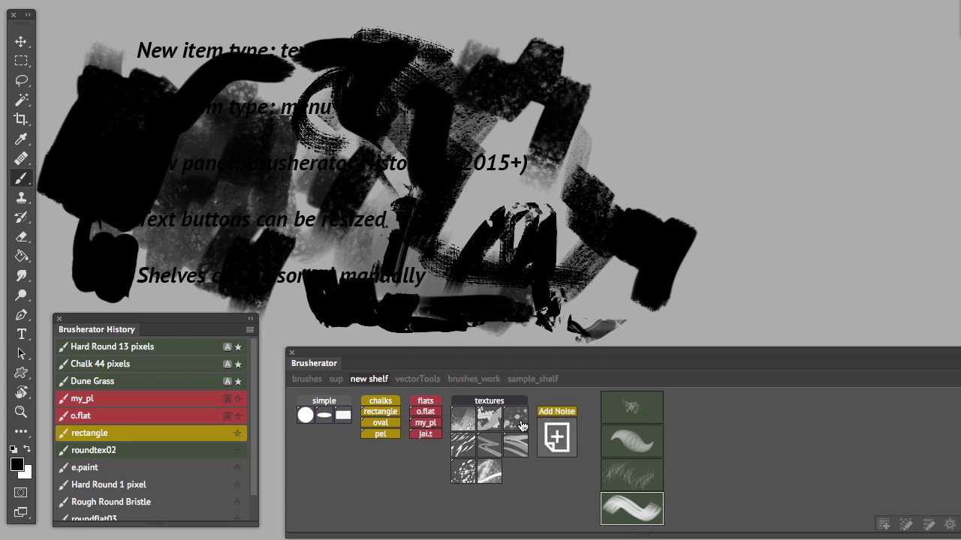
- Select the roundtex02 brush on the new shelf and fit the Brusherator panel fully inside the screen
left_click(631, 441)
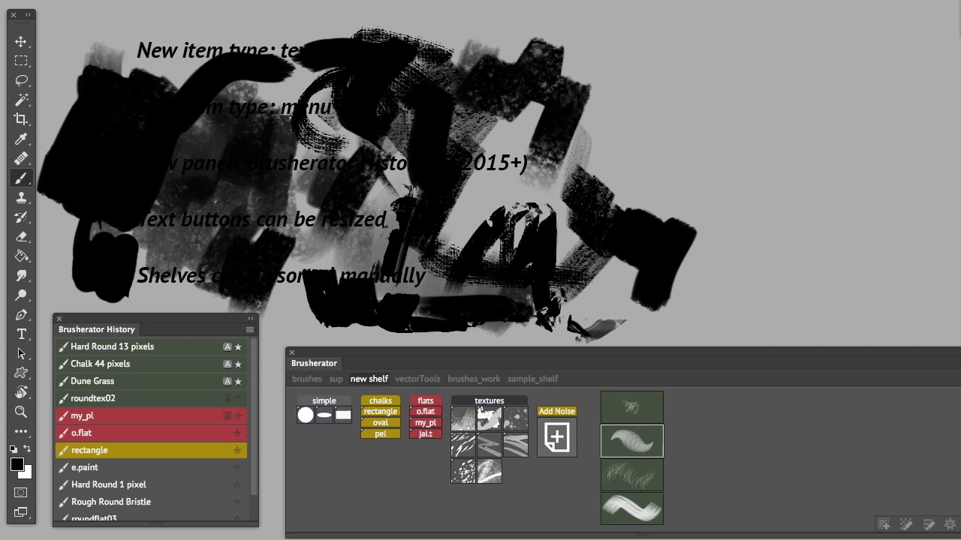
left_click_drag(960, 532, 948, 529)
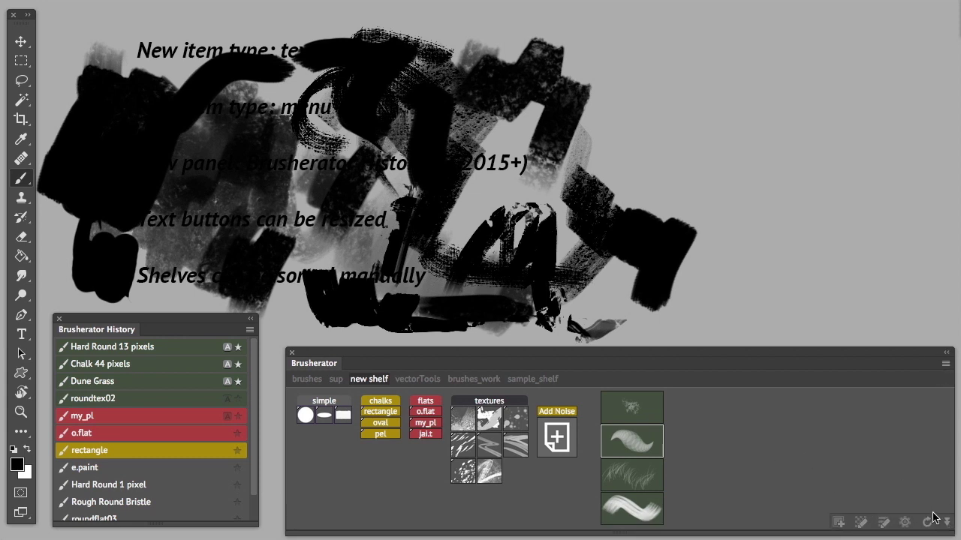
mouse_move(866, 366)
left_mouse_down()
mouse_move(849, 326)
mouse_move(858, 351)
mouse_move(875, 348)
mouse_move(861, 344)
mouse_move(869, 342)
left_mouse_up()
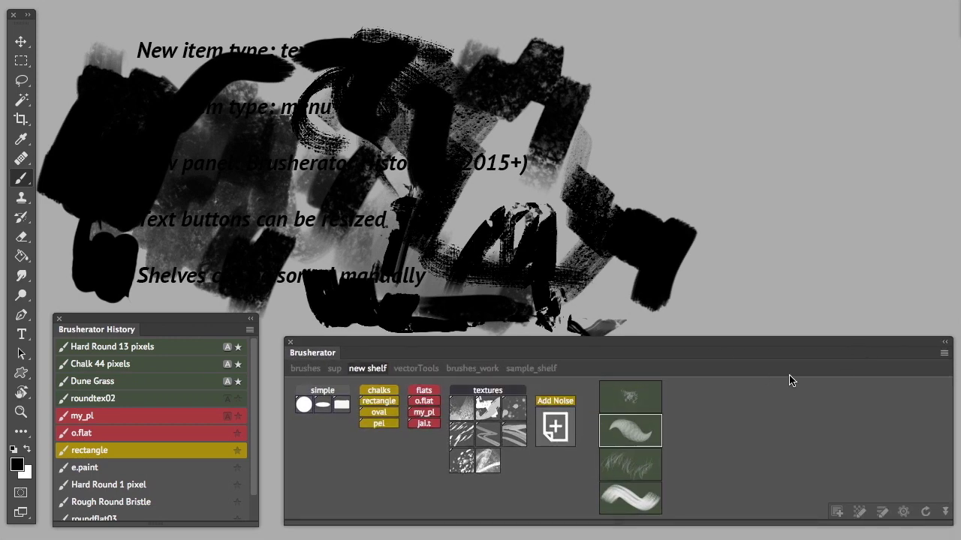